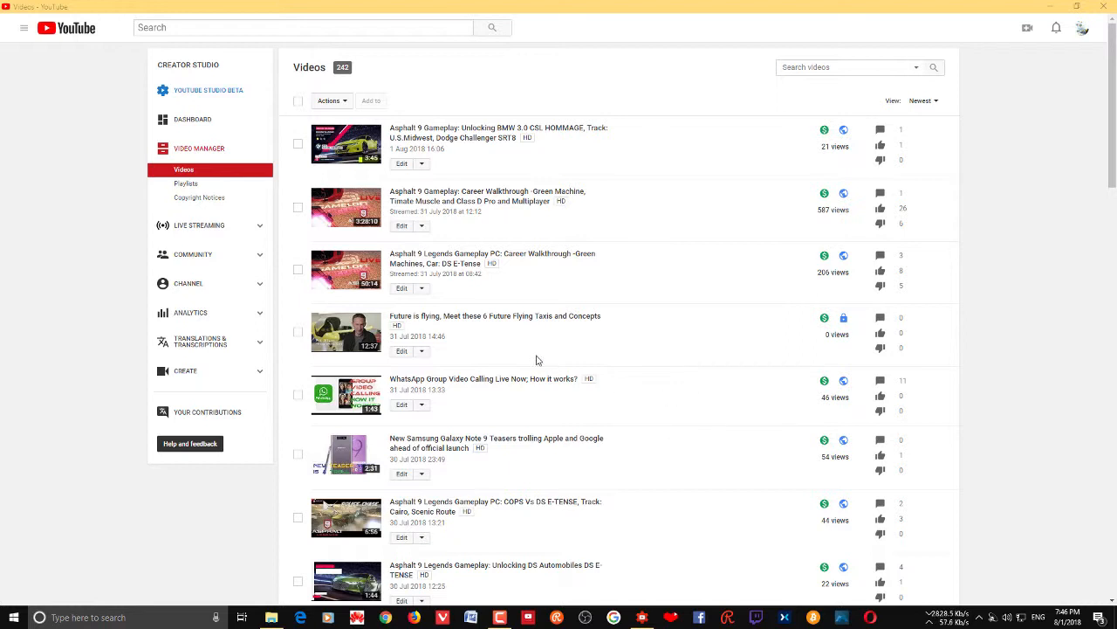
Step: Open the enhancements page for the video "Asphalt 9 Legends Gameplay PC: Career Walkthrough -Green Machines, Car: DS E-Tense"
left_click(423, 290)
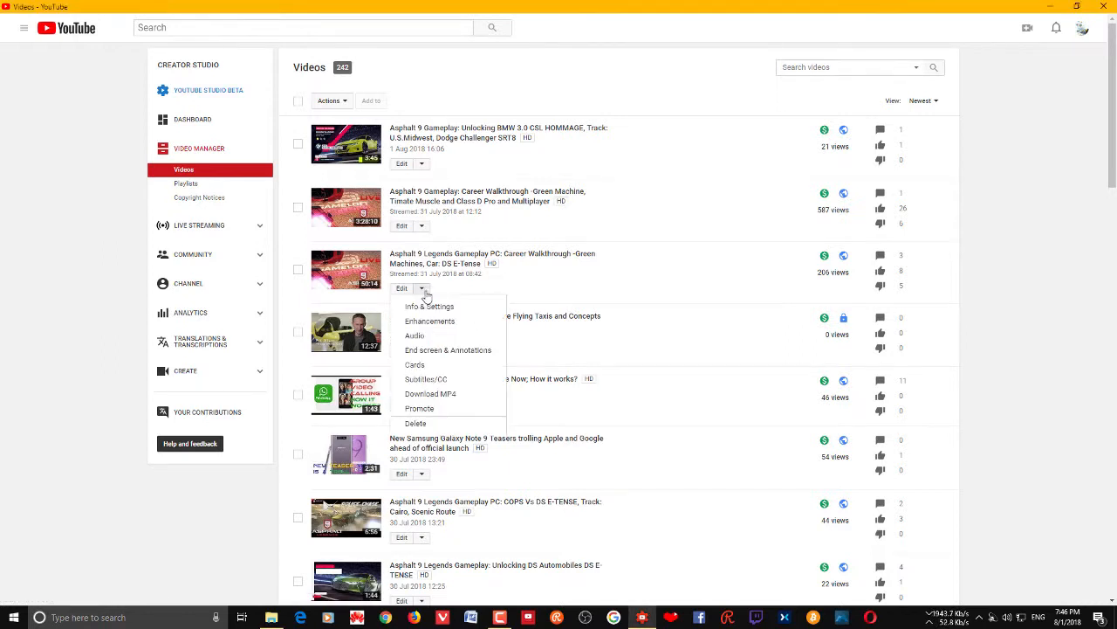
left_click(98, 267)
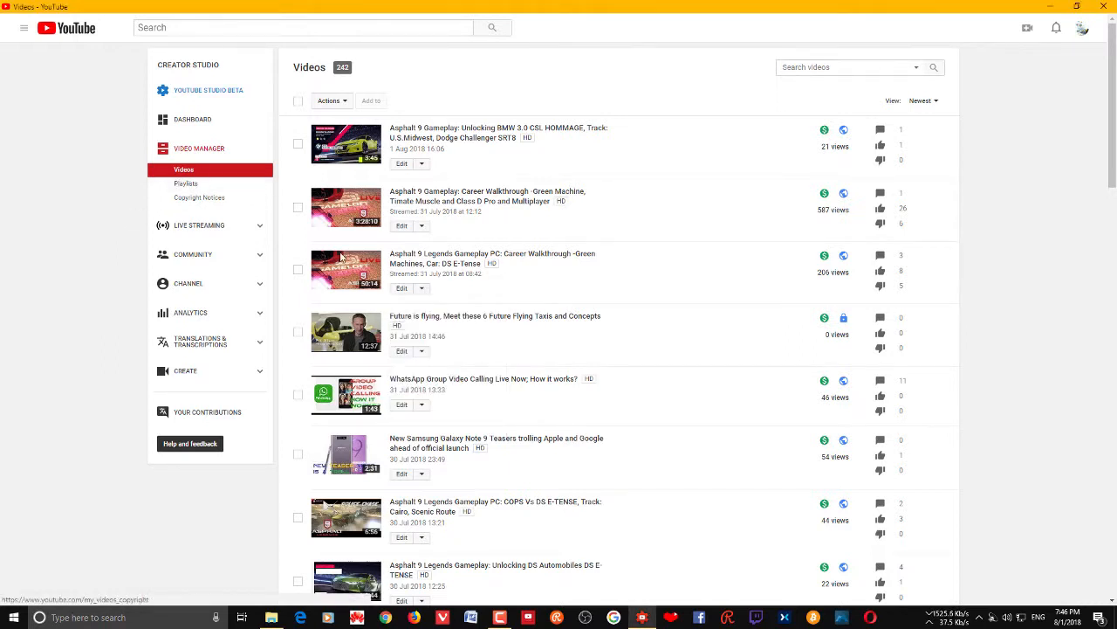
left_click(422, 289)
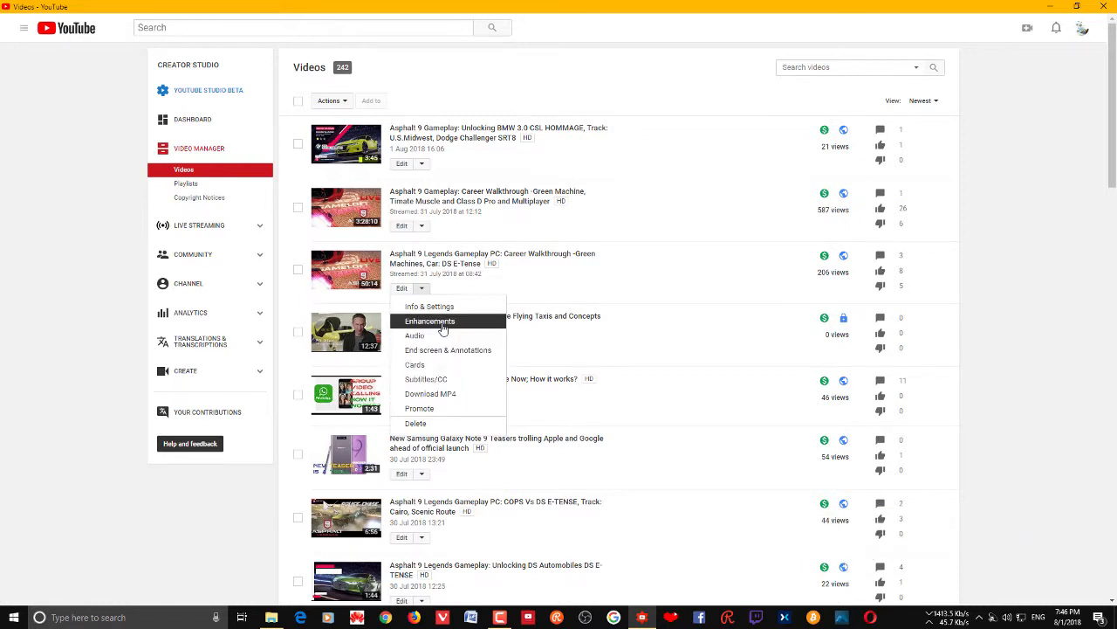
left_click(444, 325)
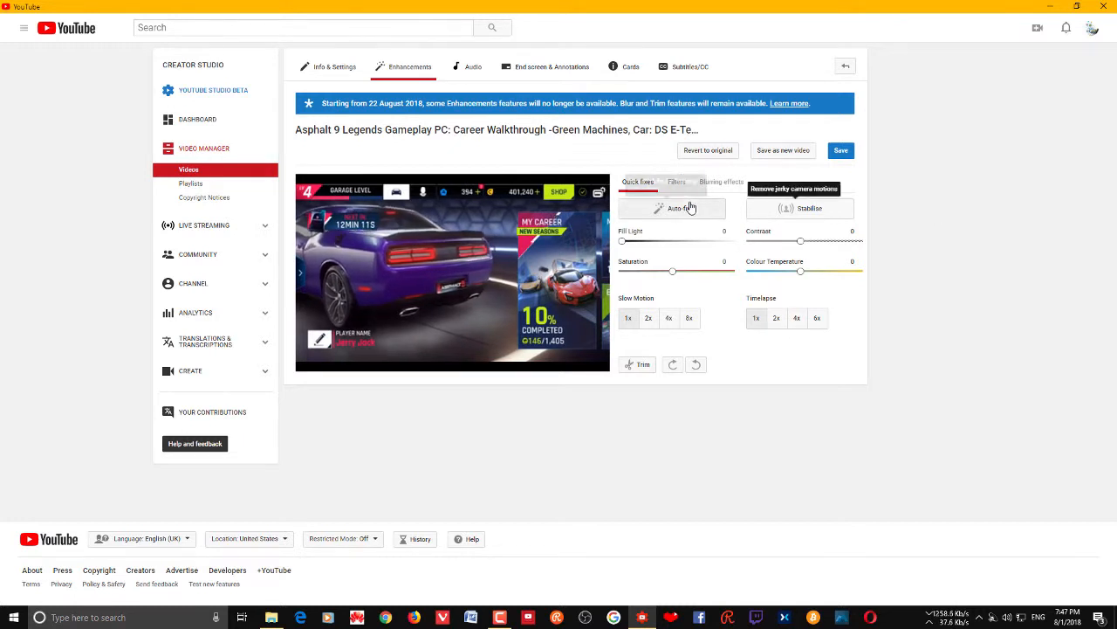
Step: Open the custom blurring editor from the video's blurring effects and mute its preview
left_click(735, 187)
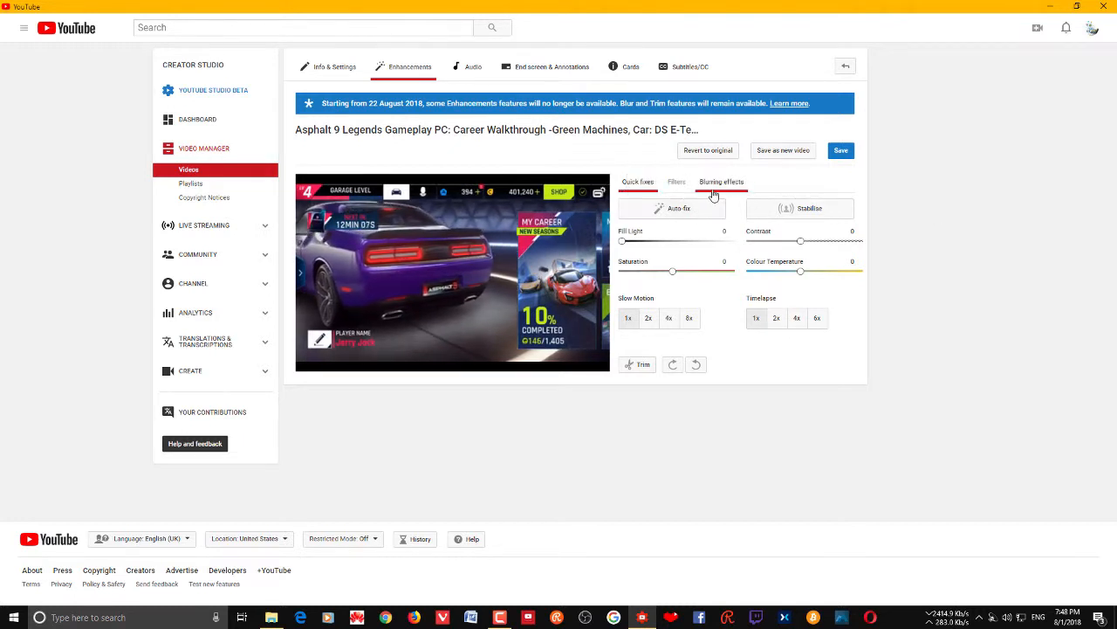
left_click(724, 189)
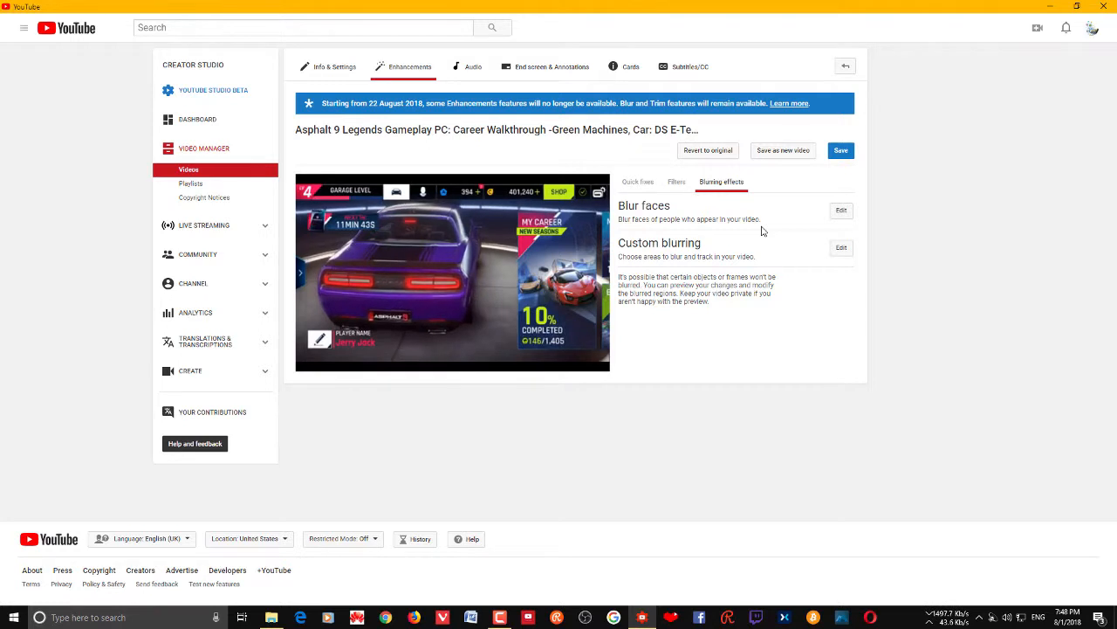
mouse_move(433, 331)
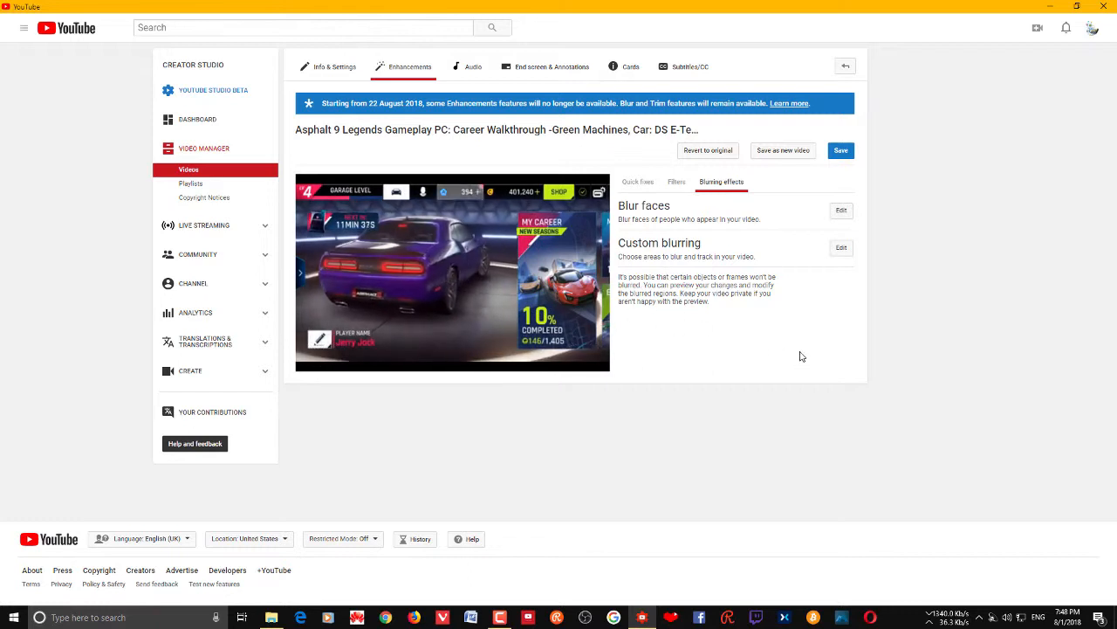
left_click(840, 249)
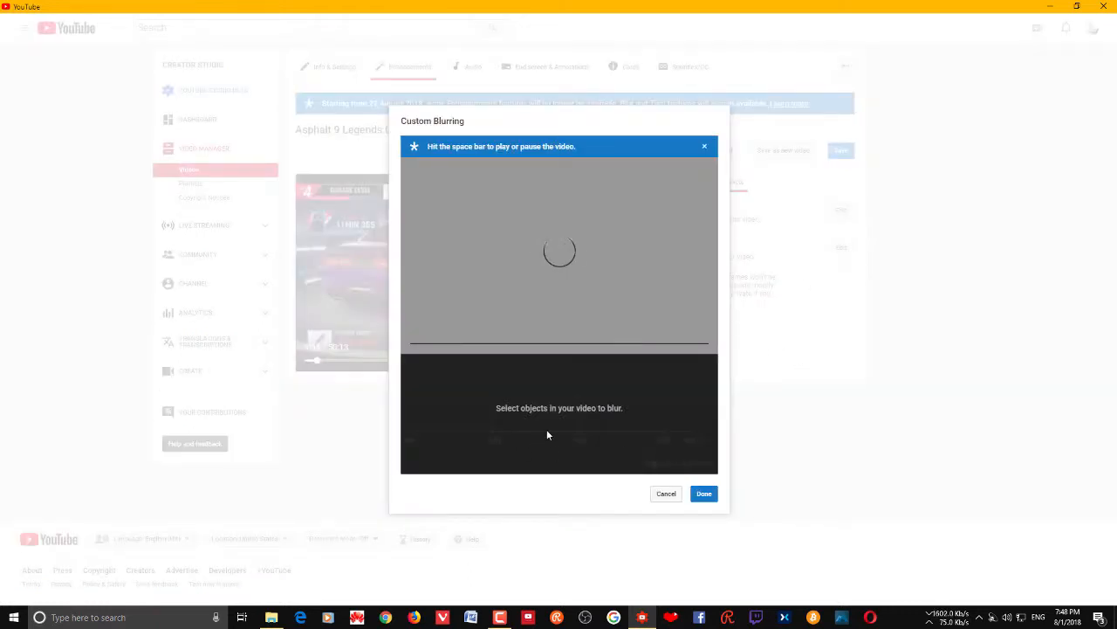
left_click(685, 330)
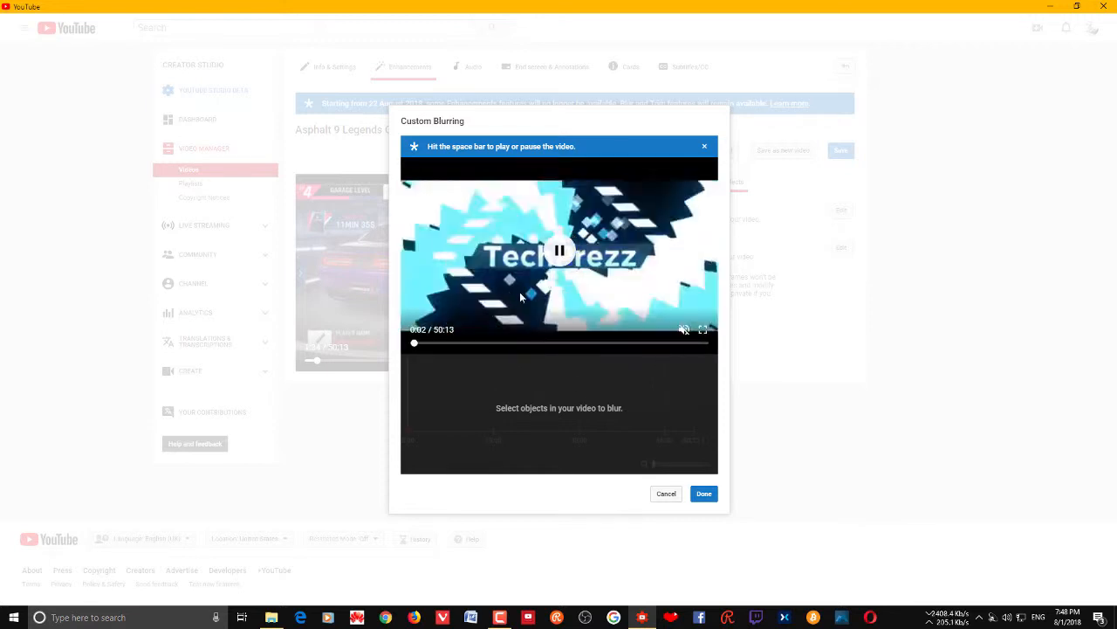
Step: Play and pause the blurring preview repeatedly to examine the opening footage and its on-screen player name
left_click(562, 252)
left_click(561, 252)
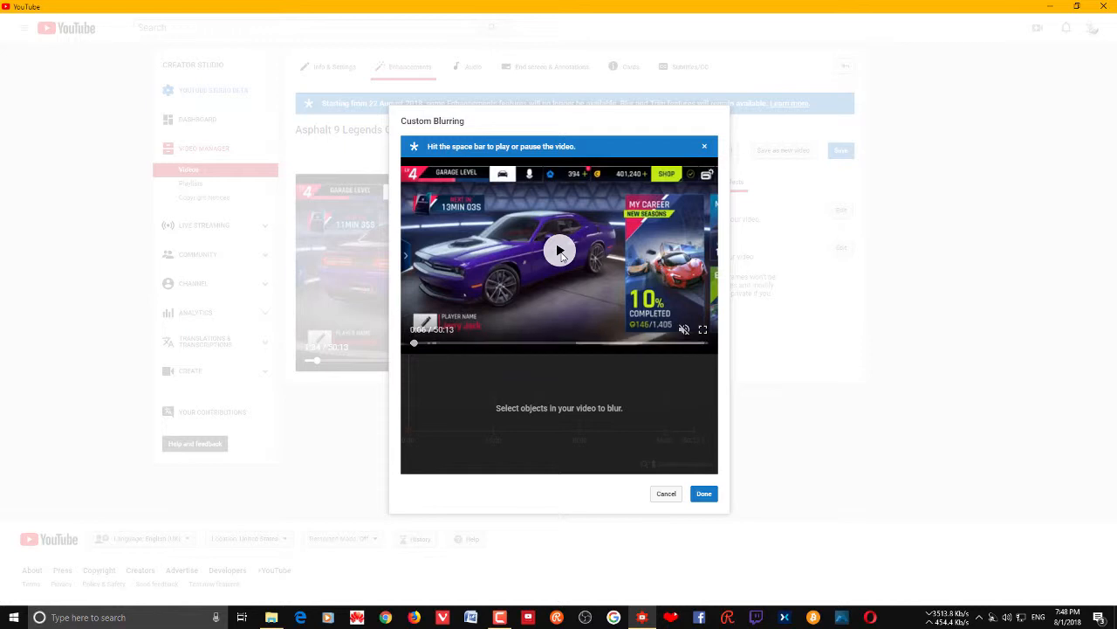
left_click(560, 264)
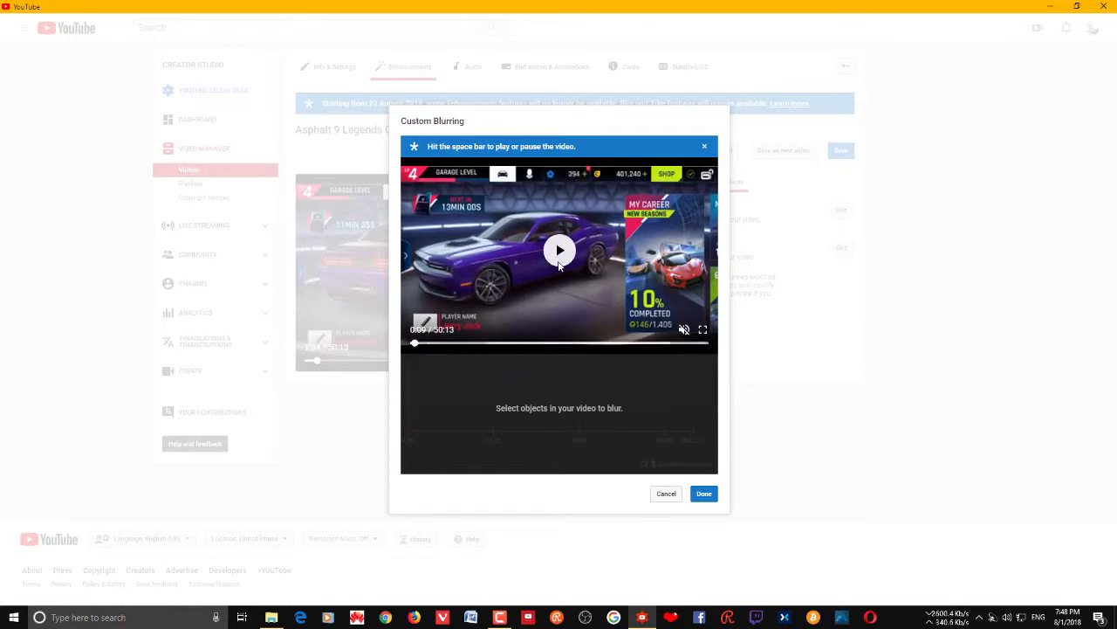
left_click(558, 260)
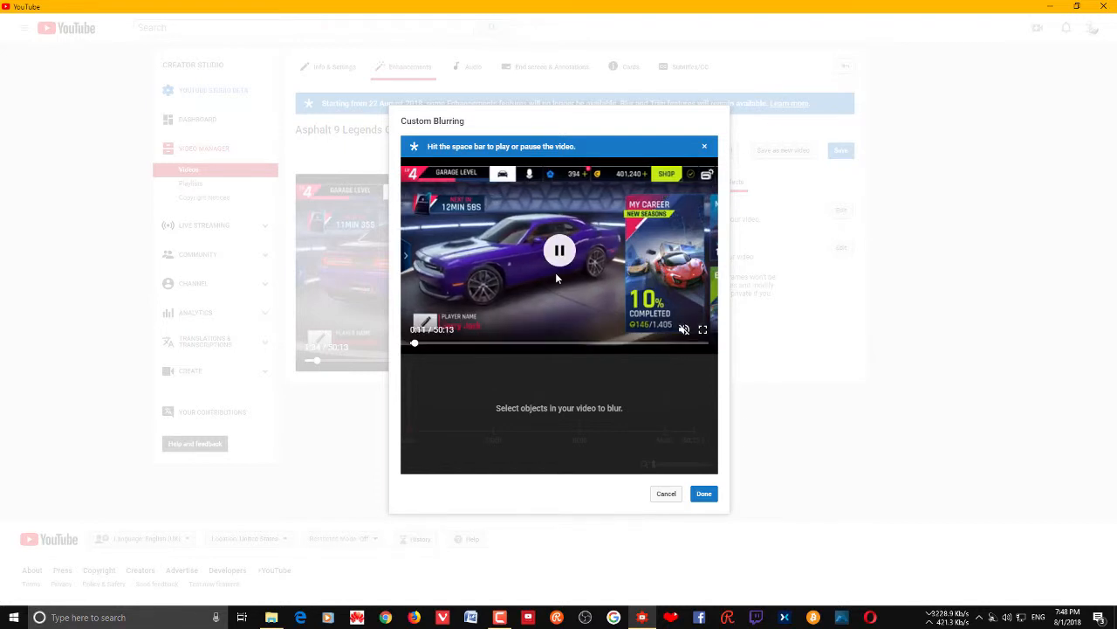
left_click(556, 278)
left_click(556, 277)
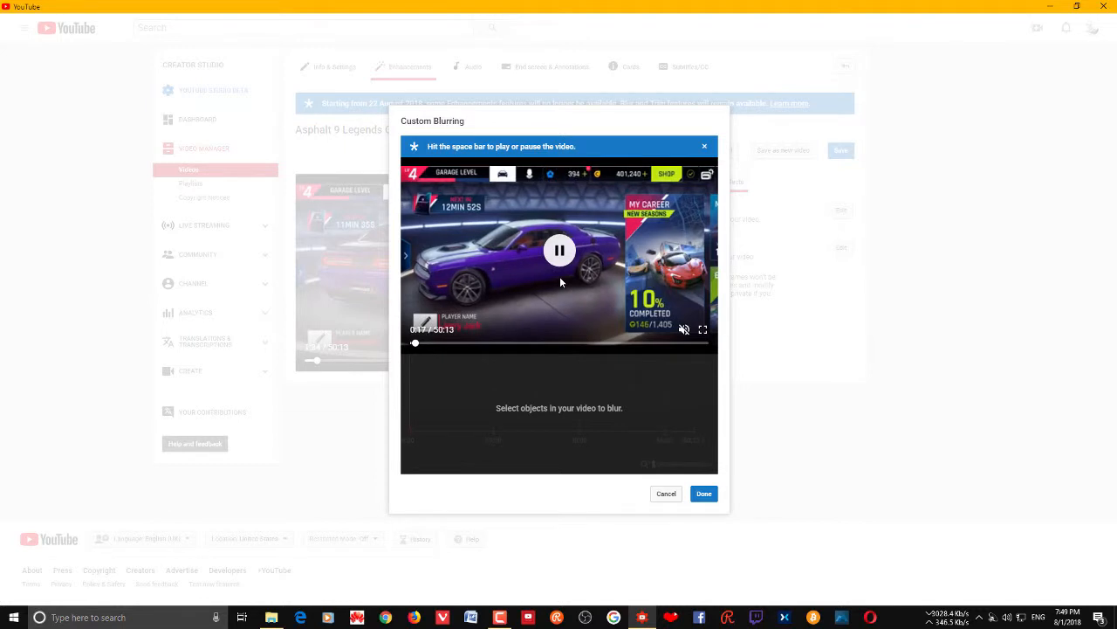
left_click(560, 279)
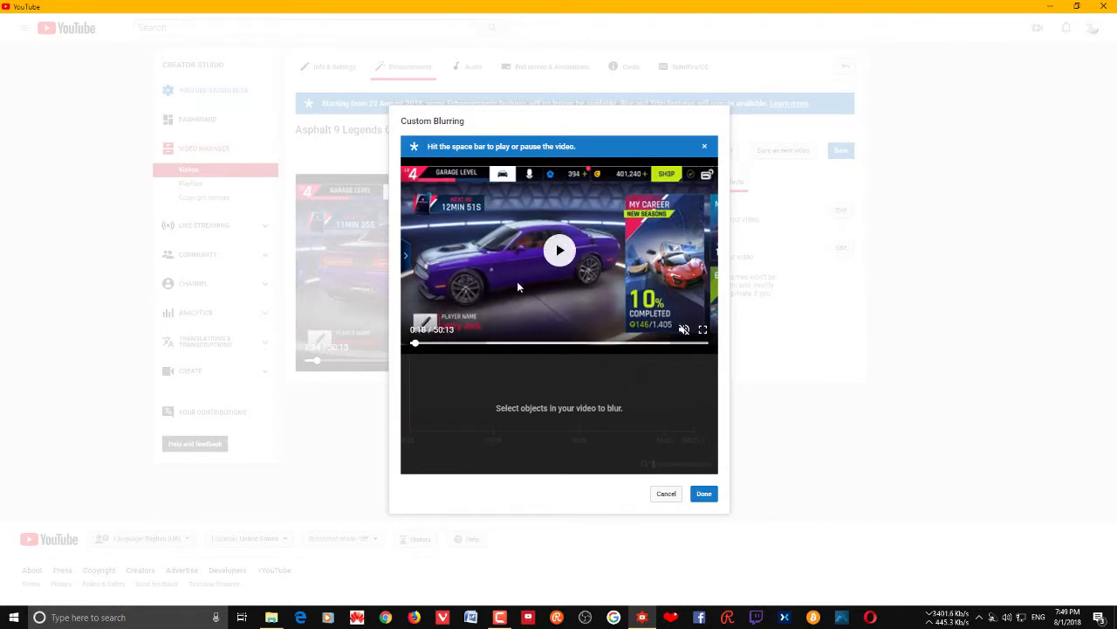
key("space")
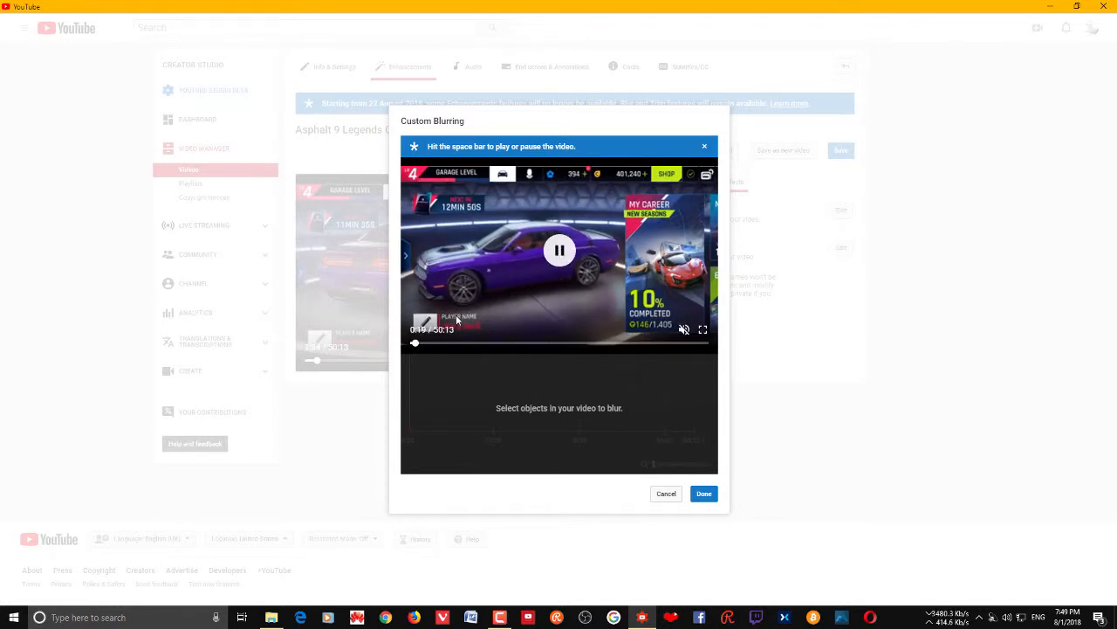
key("space")
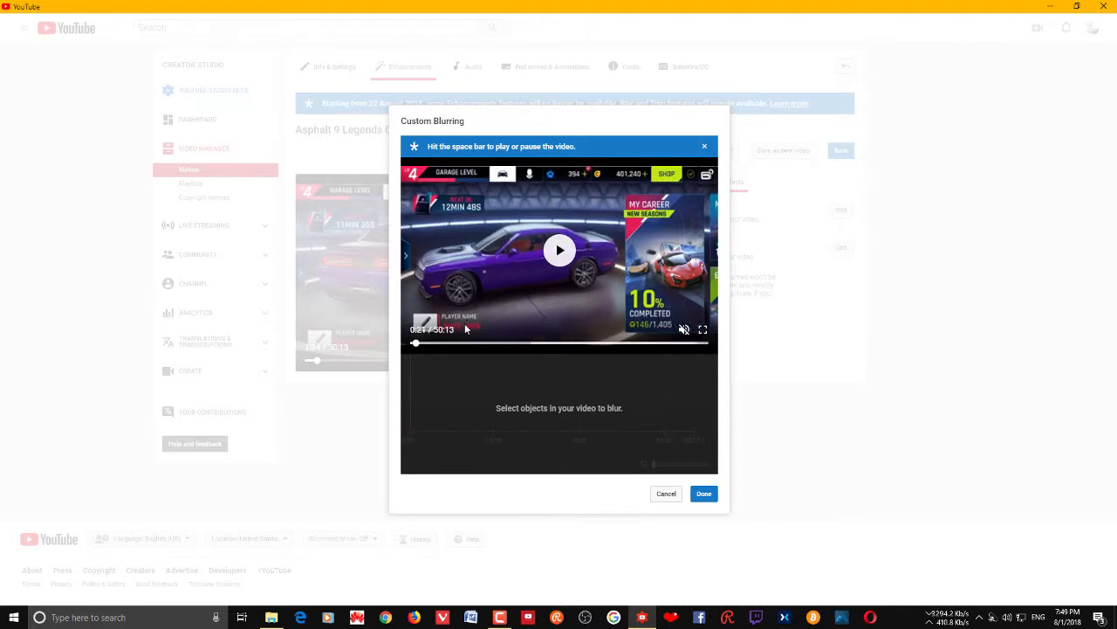
key("space")
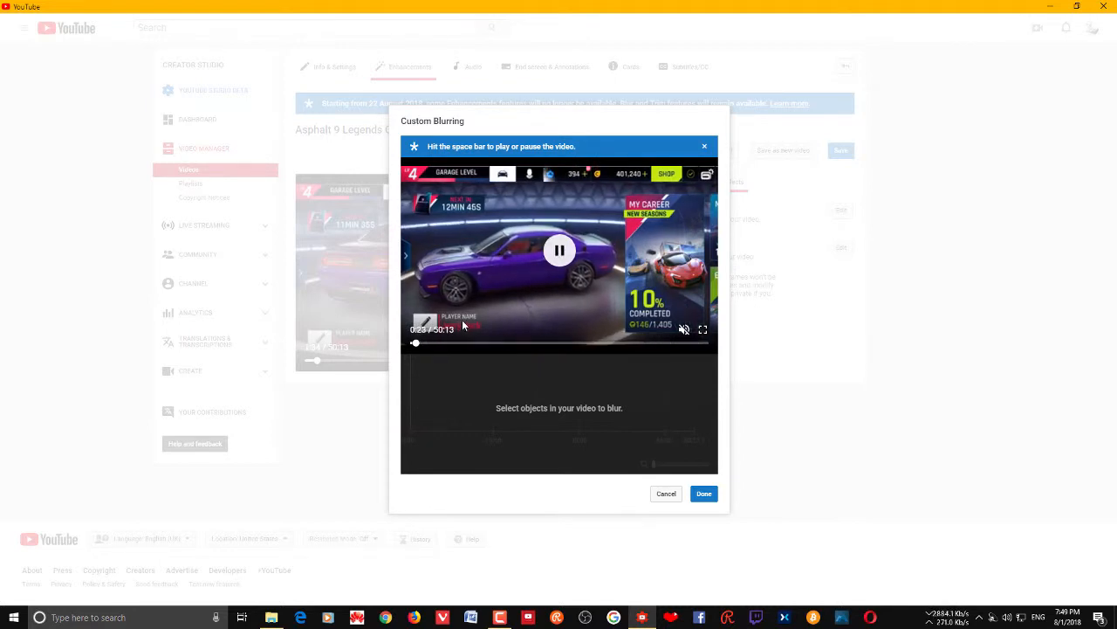
key("space")
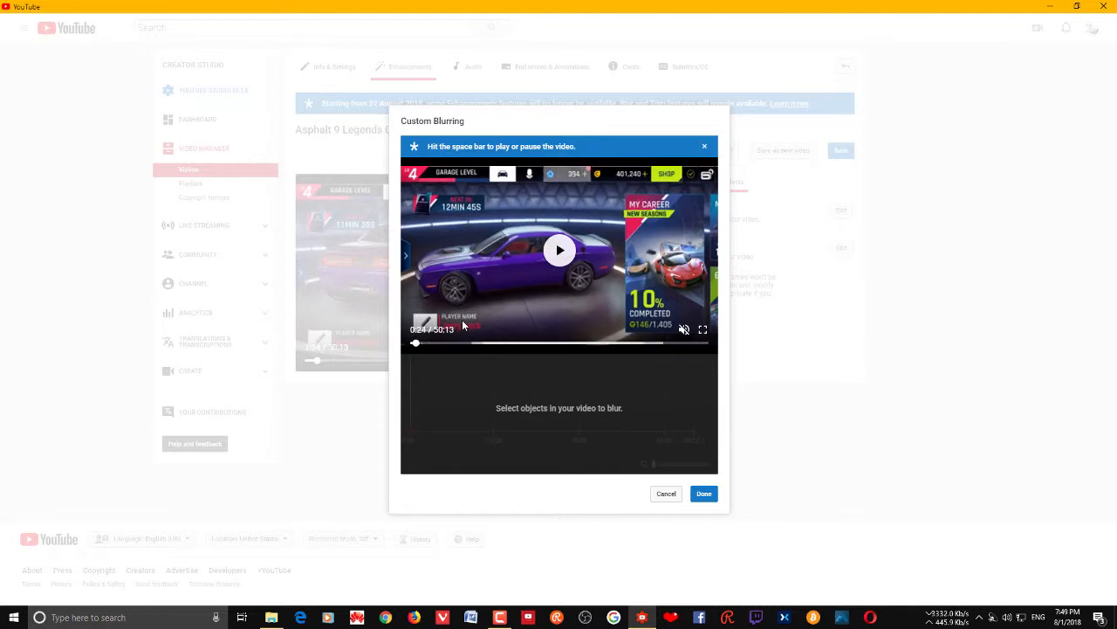
key("space")
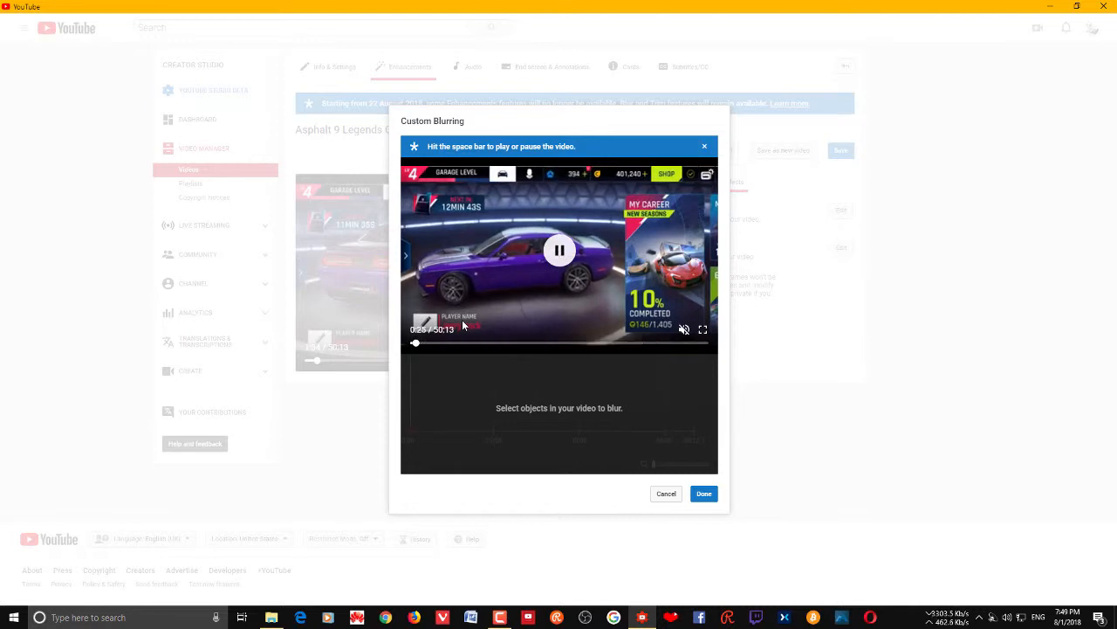
key("space")
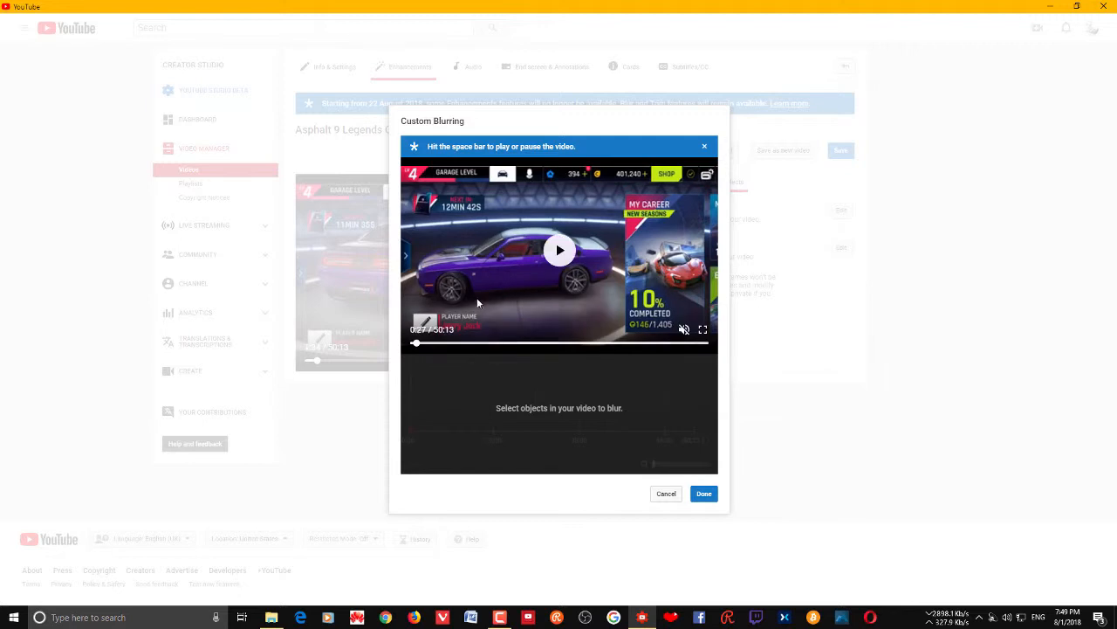
Step: Move the preview back to the start and mark a blur area over the player name
left_click(416, 342)
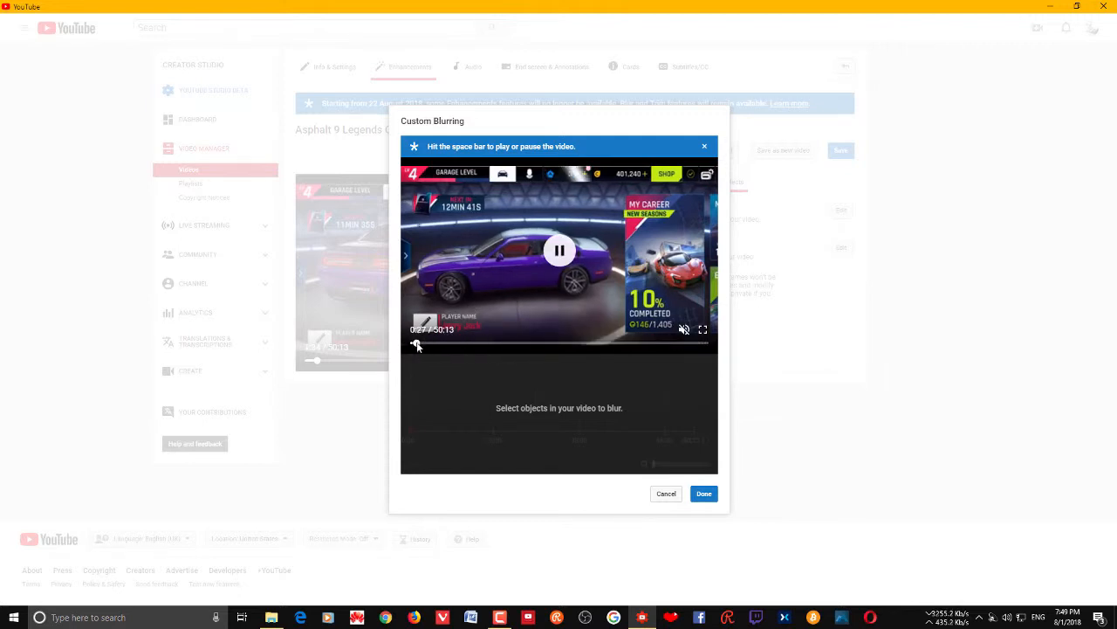
left_click(408, 343)
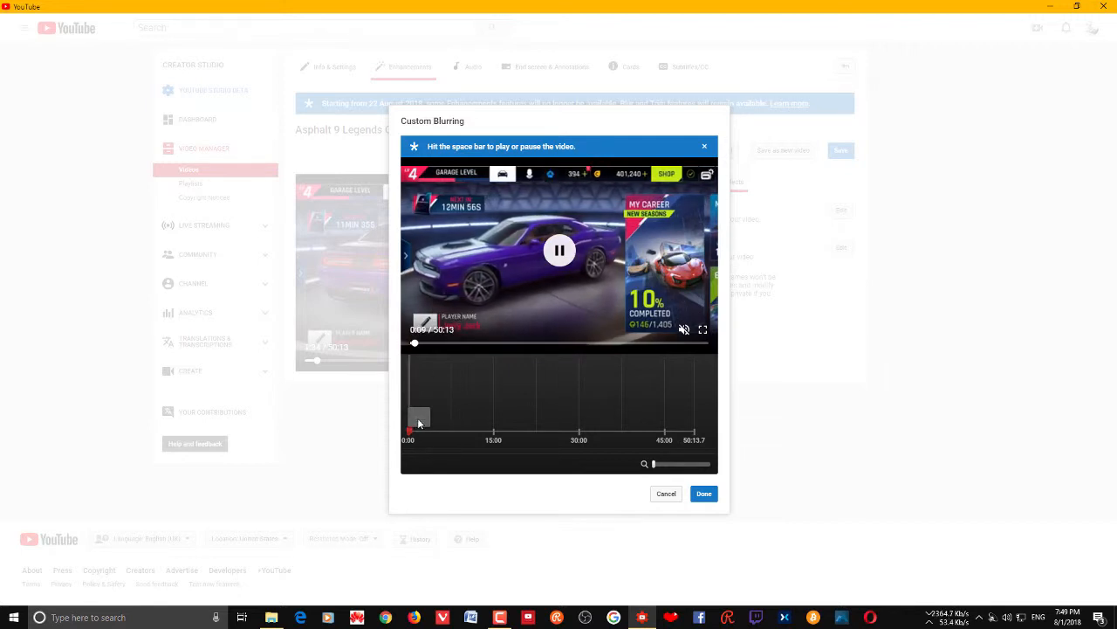
left_click(417, 419)
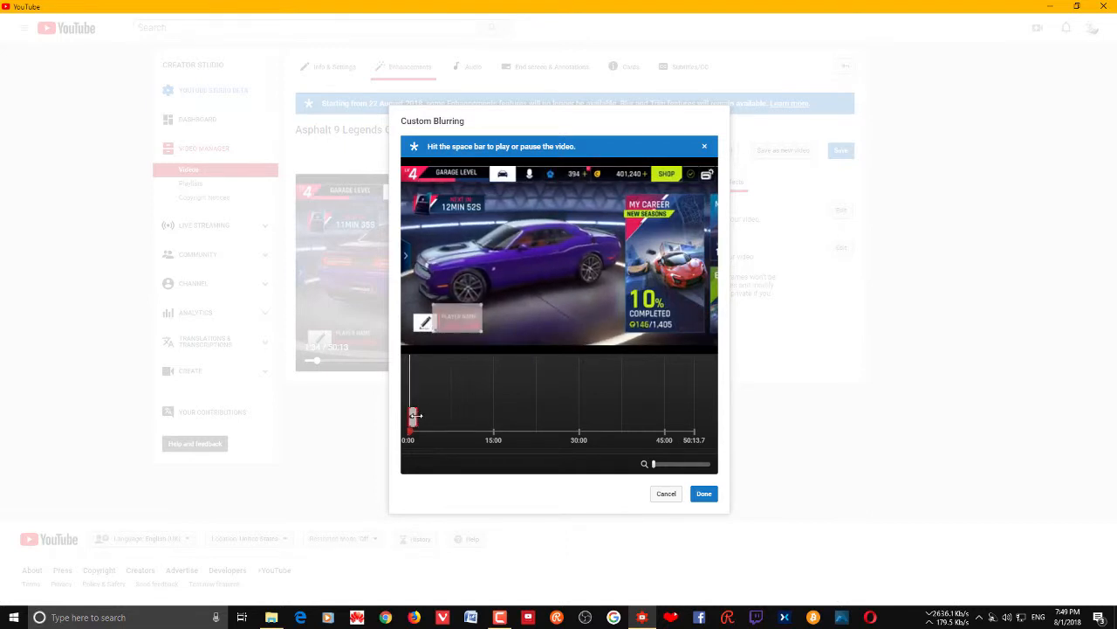
Step: Set the player name blur to last from the start to about 11 minutes and lock its area in place
left_click_drag(416, 416, 519, 417)
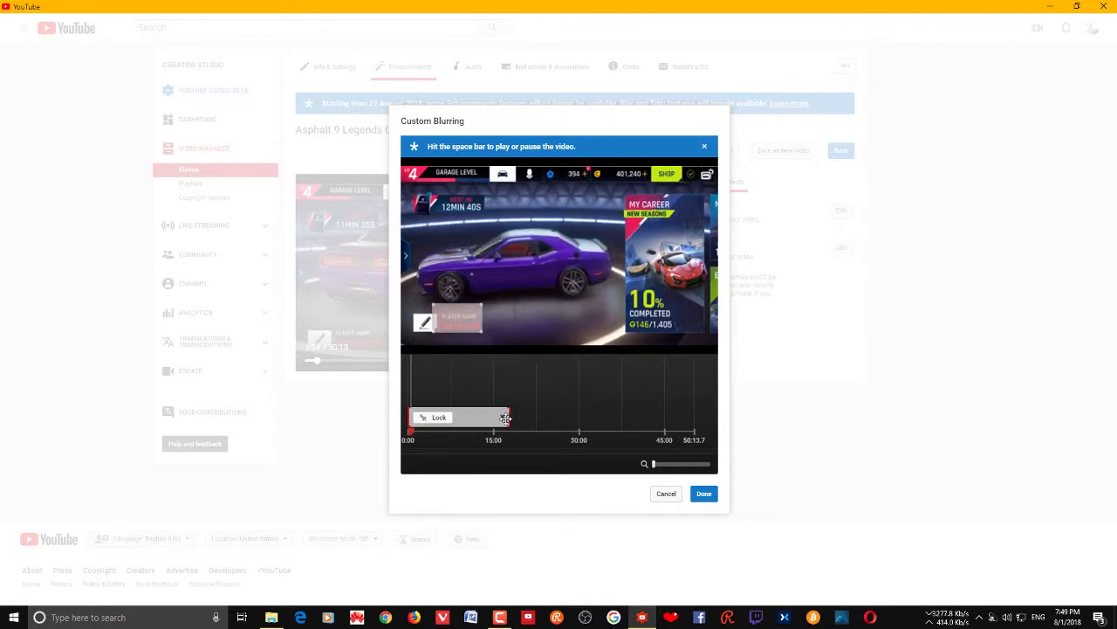
left_click_drag(505, 418, 465, 418)
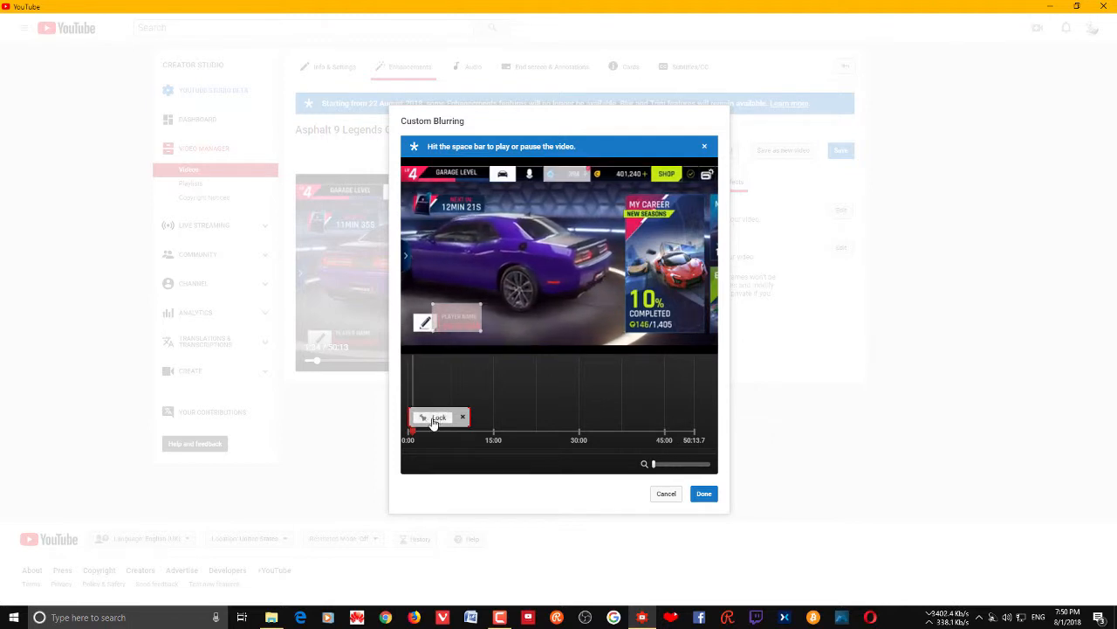
left_click(433, 419)
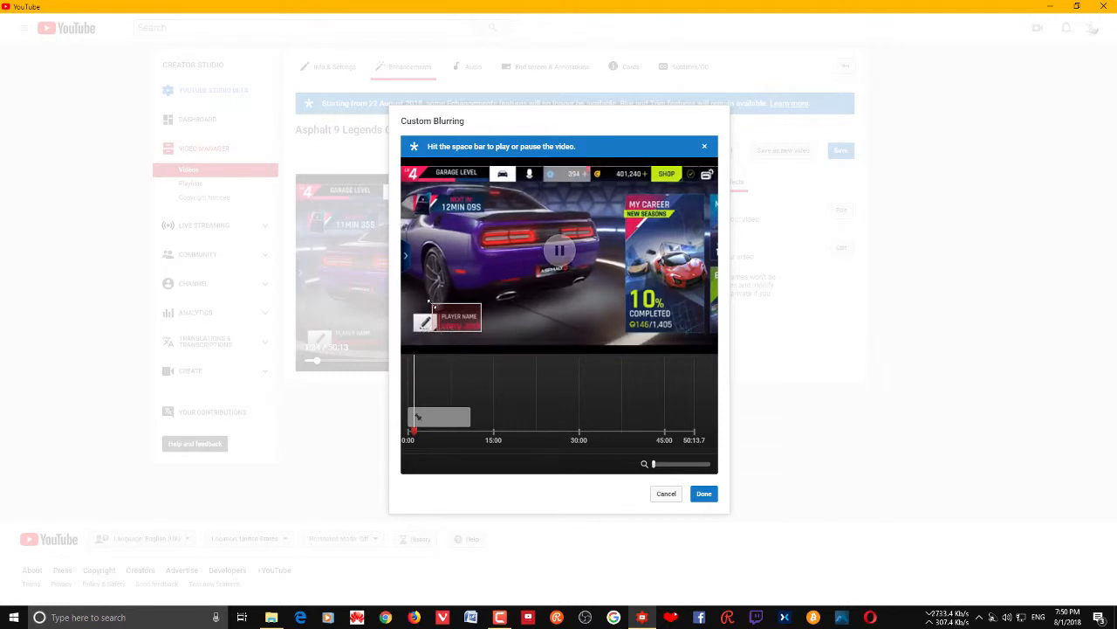
Step: Enlarge the locked blur area around the player name, extending its lower corner outward
key("space")
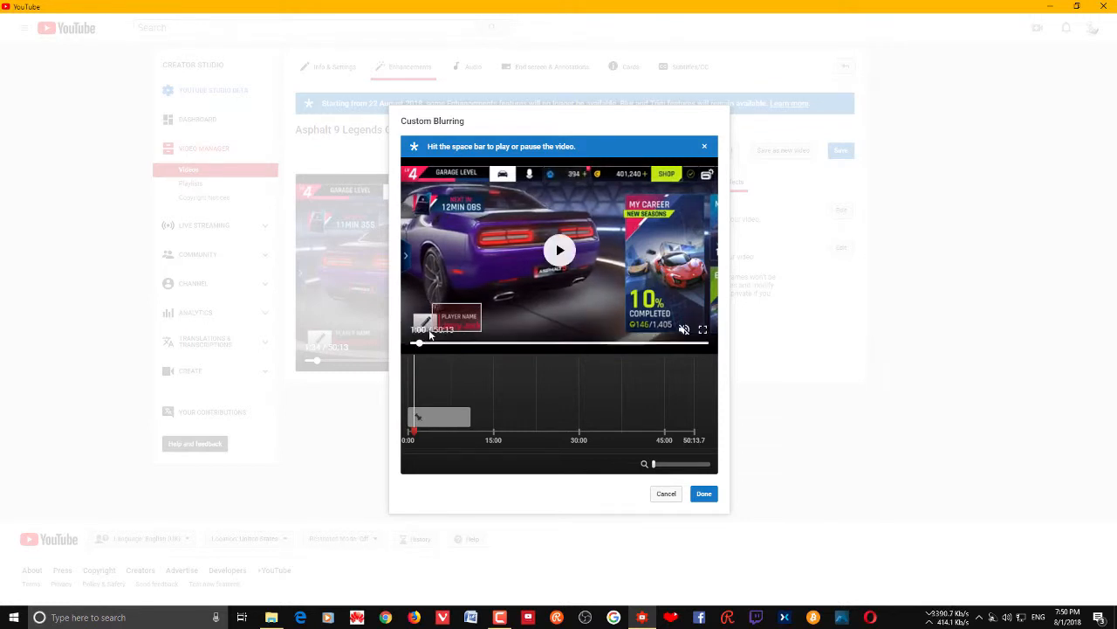
key("space")
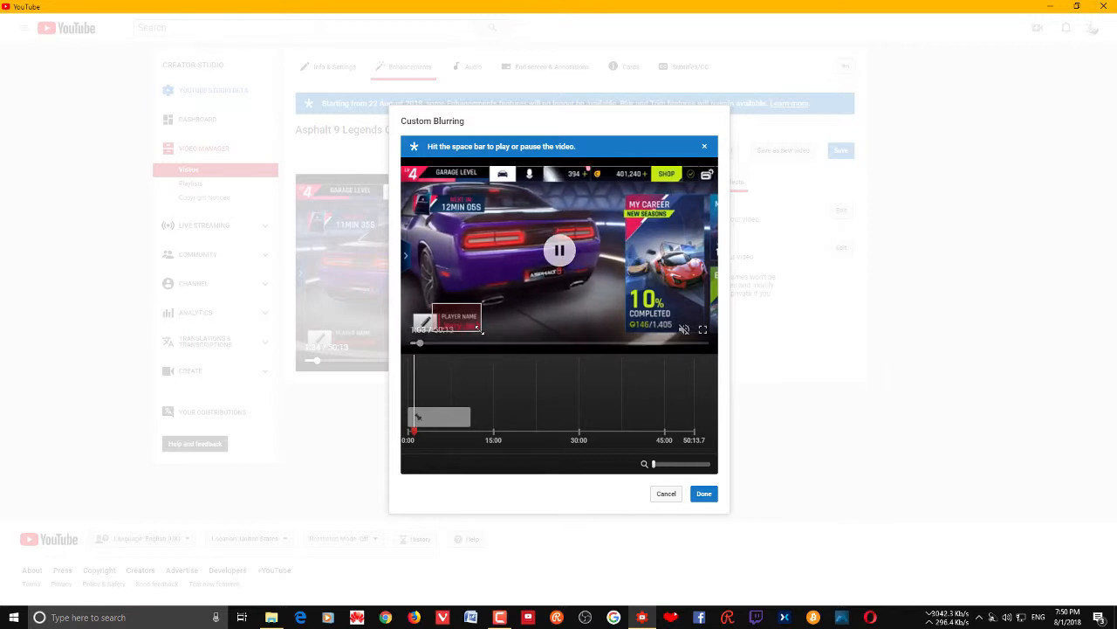
left_click_drag(483, 330, 504, 345)
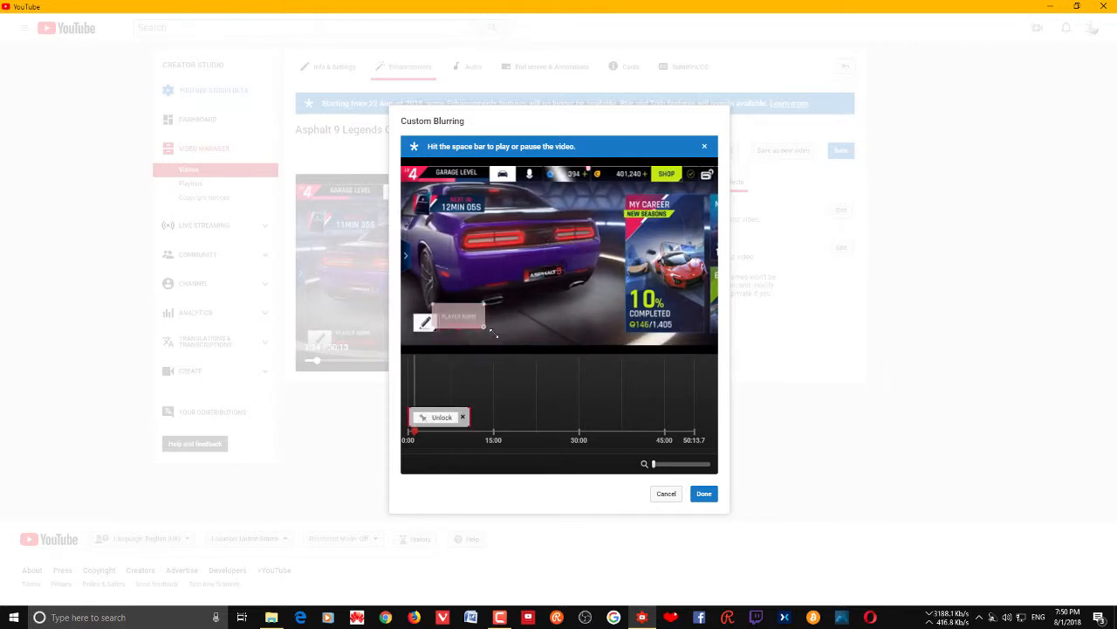
key("space")
key("space")
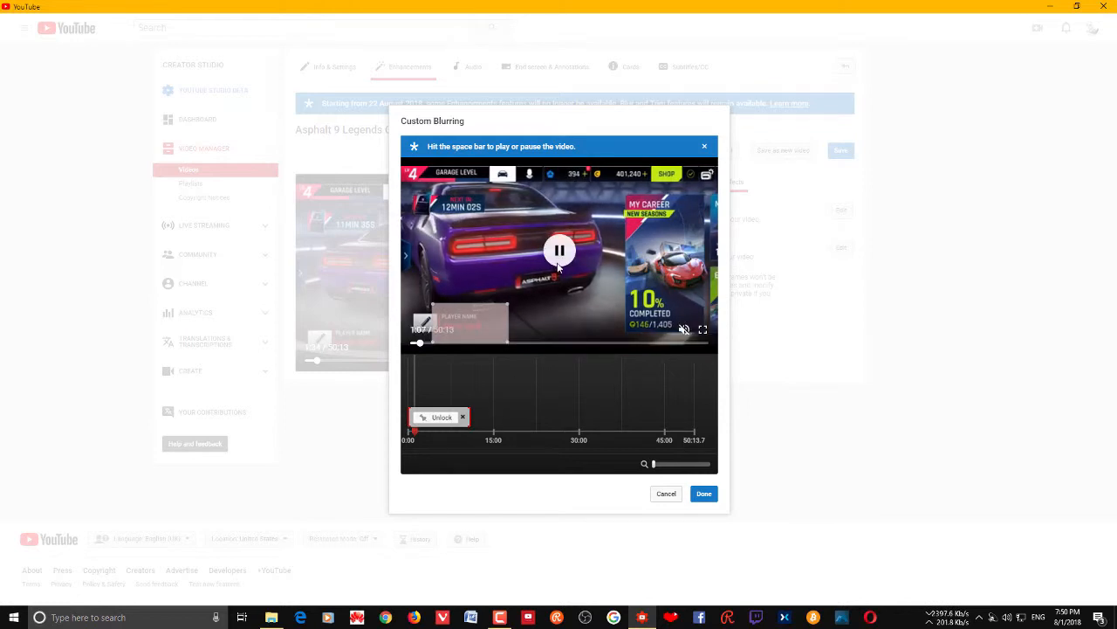
Step: Mark a second blur area over the "10% completed" text on the My Career card
key("space")
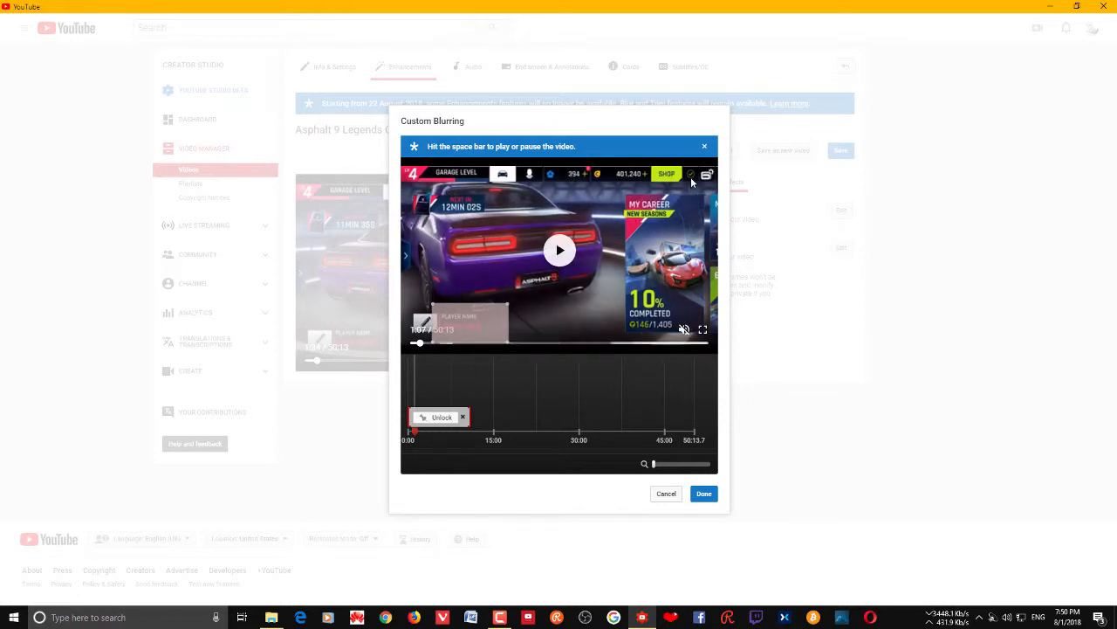
key("space")
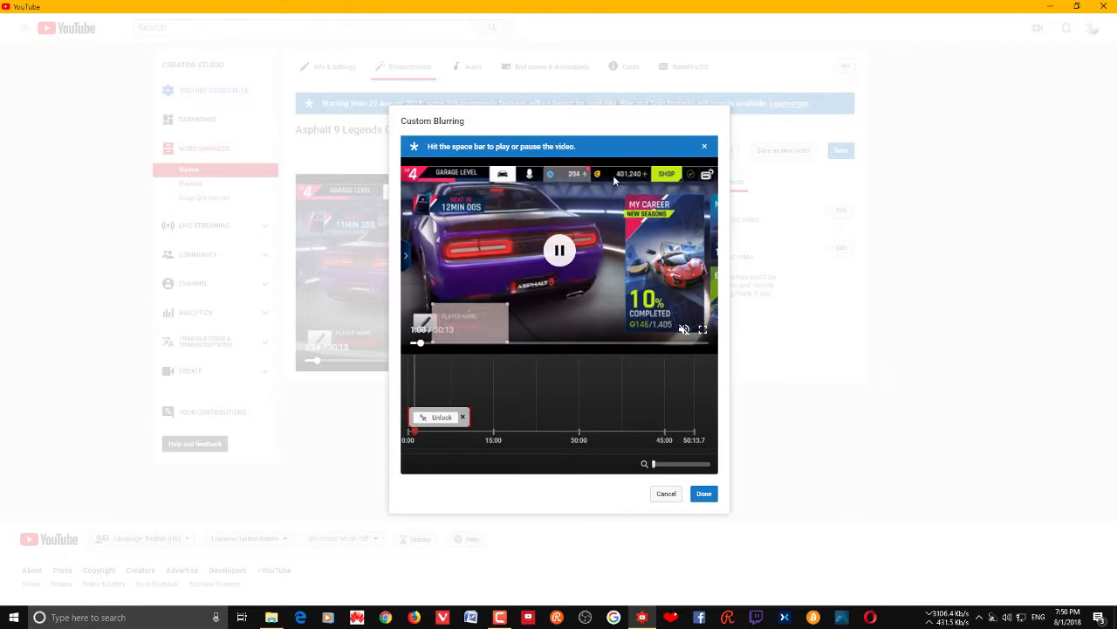
key("space")
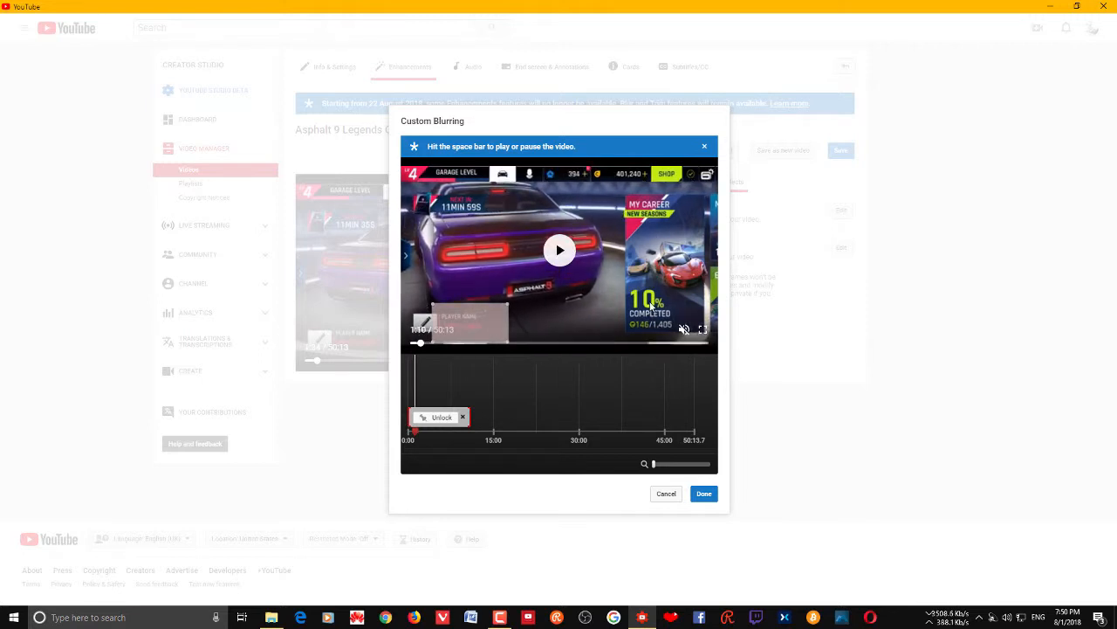
key("space")
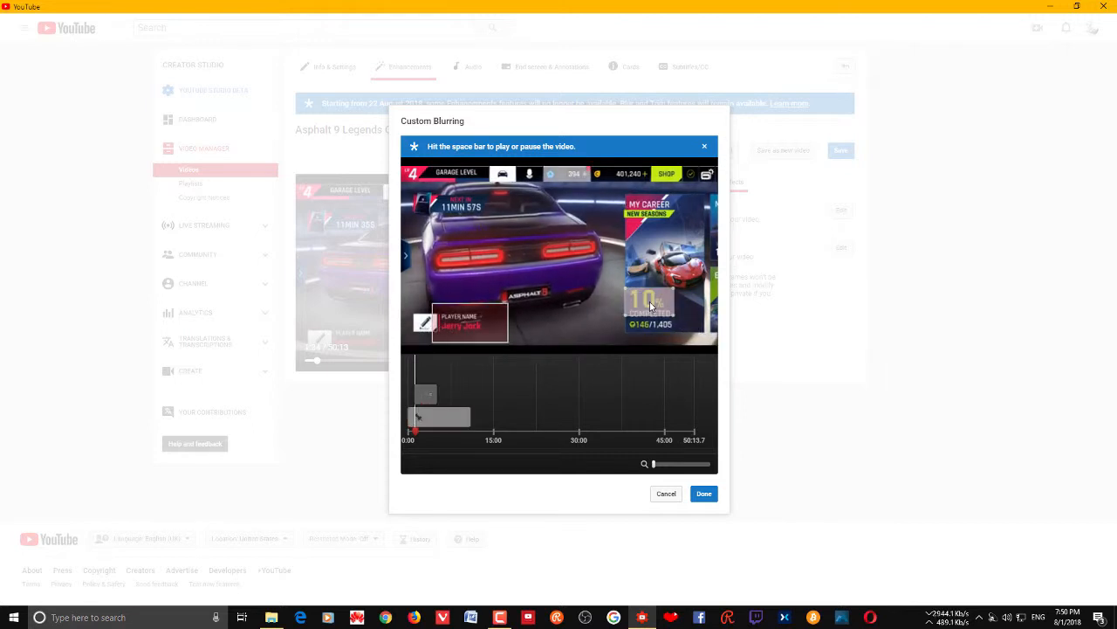
key("space")
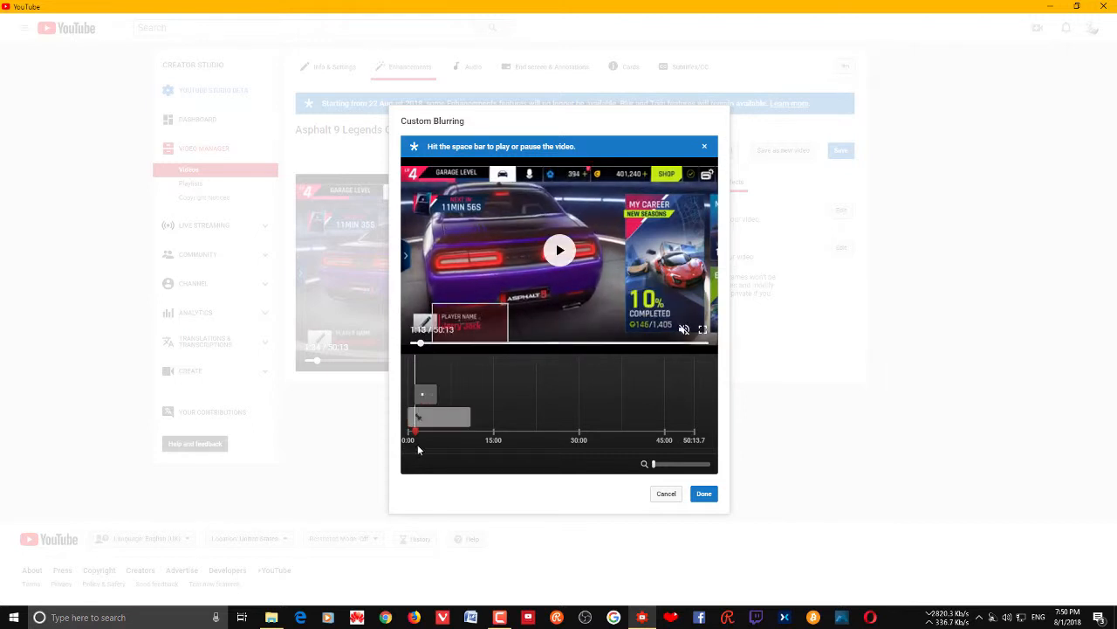
Step: Set the My Career card blur to last from the start to about 11 minutes and lock its area in place
left_click(425, 399)
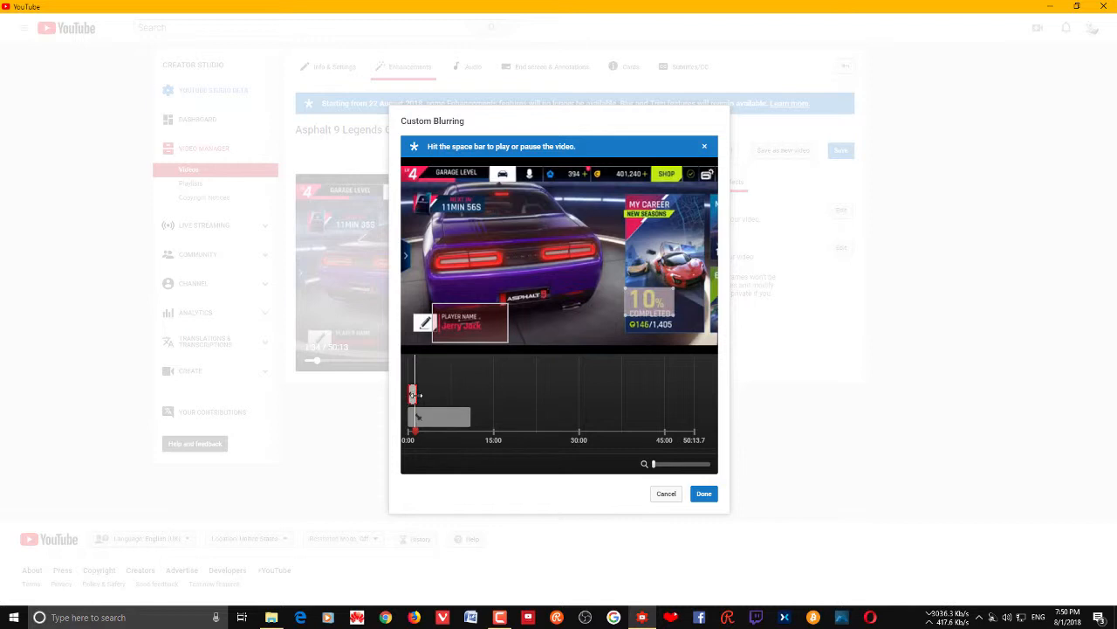
left_click_drag(419, 394, 470, 394)
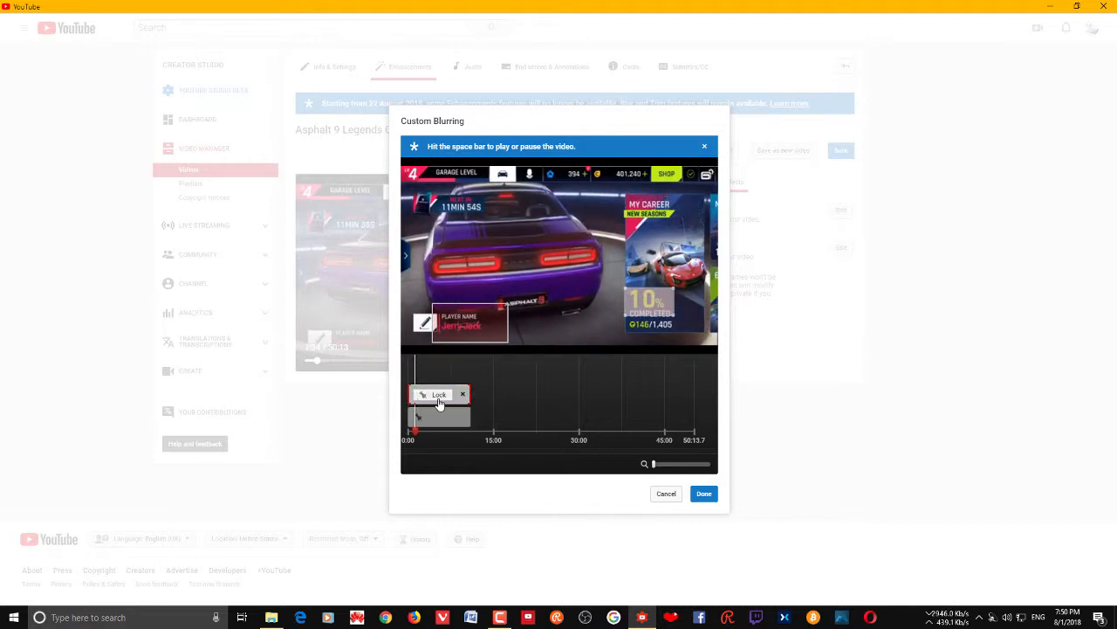
left_click(675, 316)
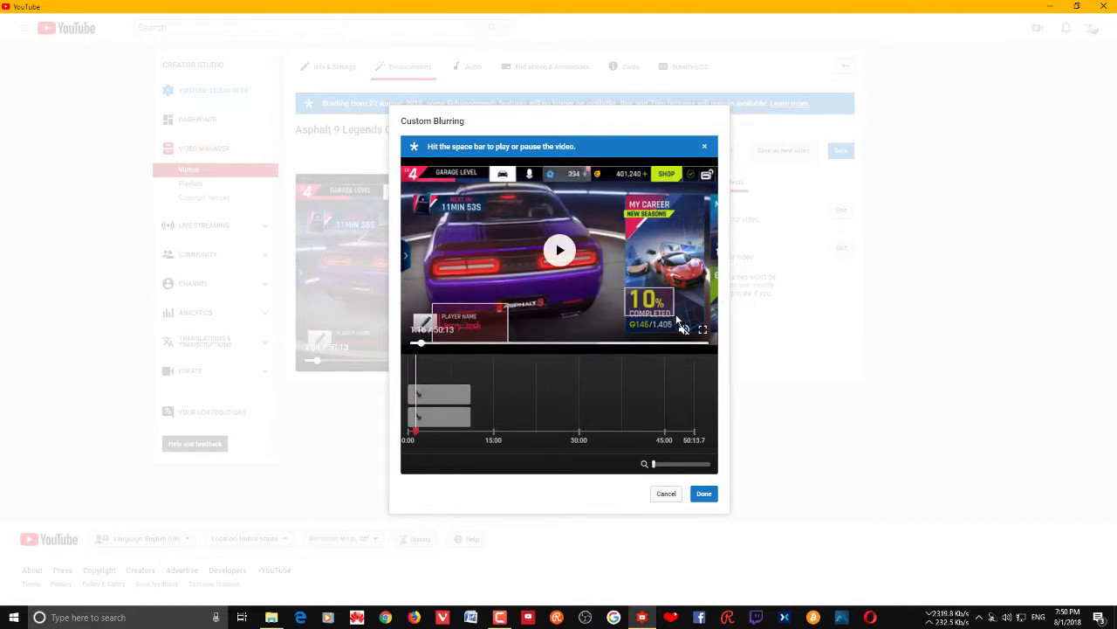
Step: Enlarge the locked blur to cover the whole progress section of the My Career card and play the preview briefly
left_click_drag(672, 314, 705, 326)
key("space")
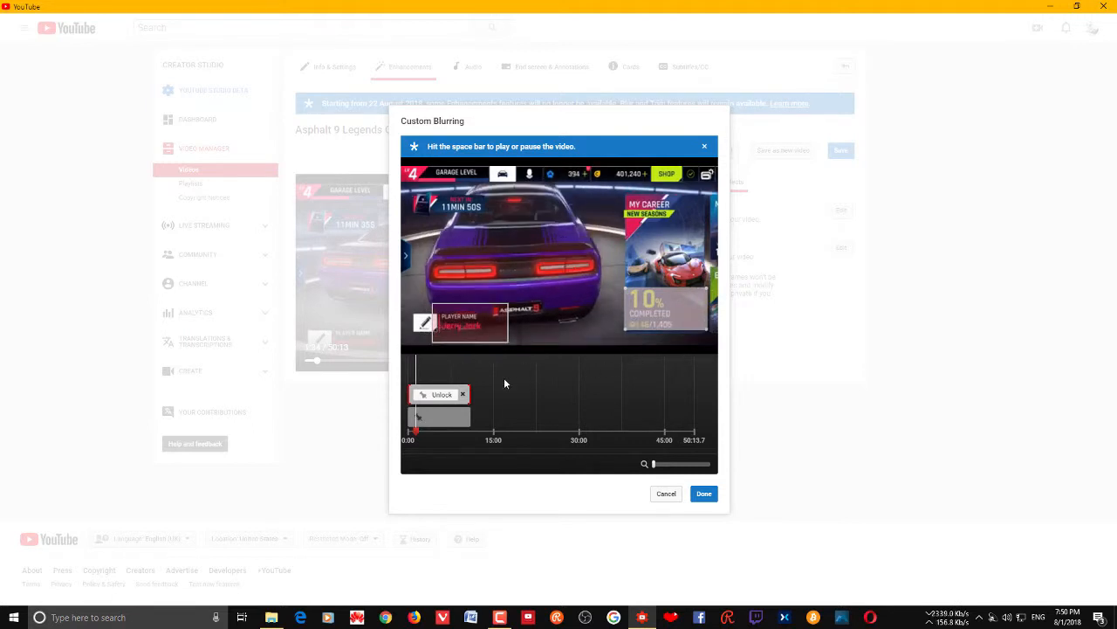
key("space")
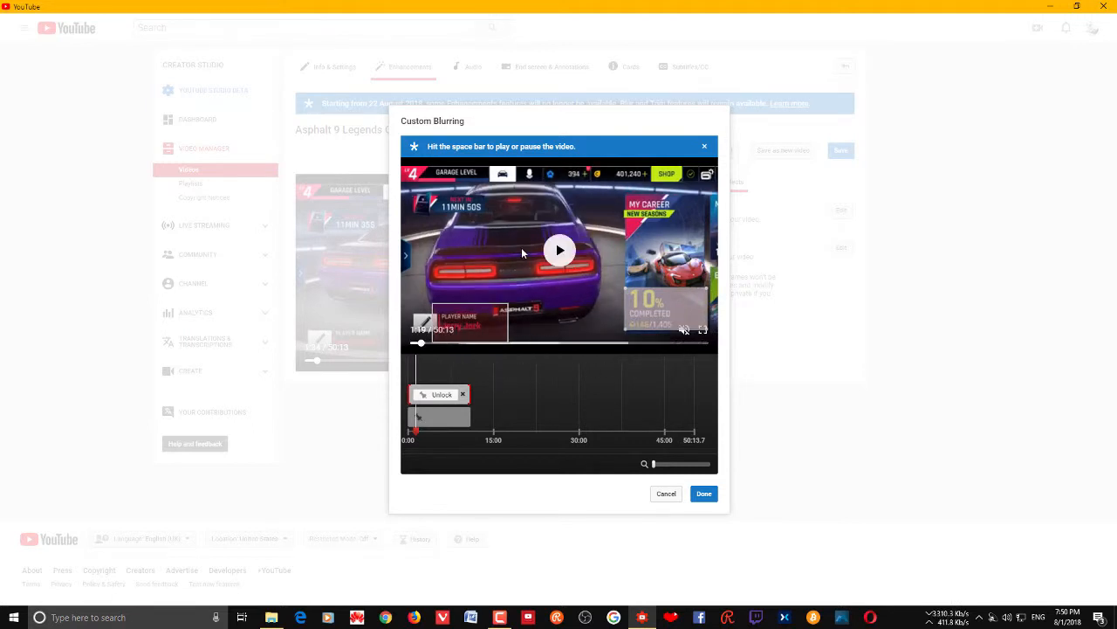
key("space")
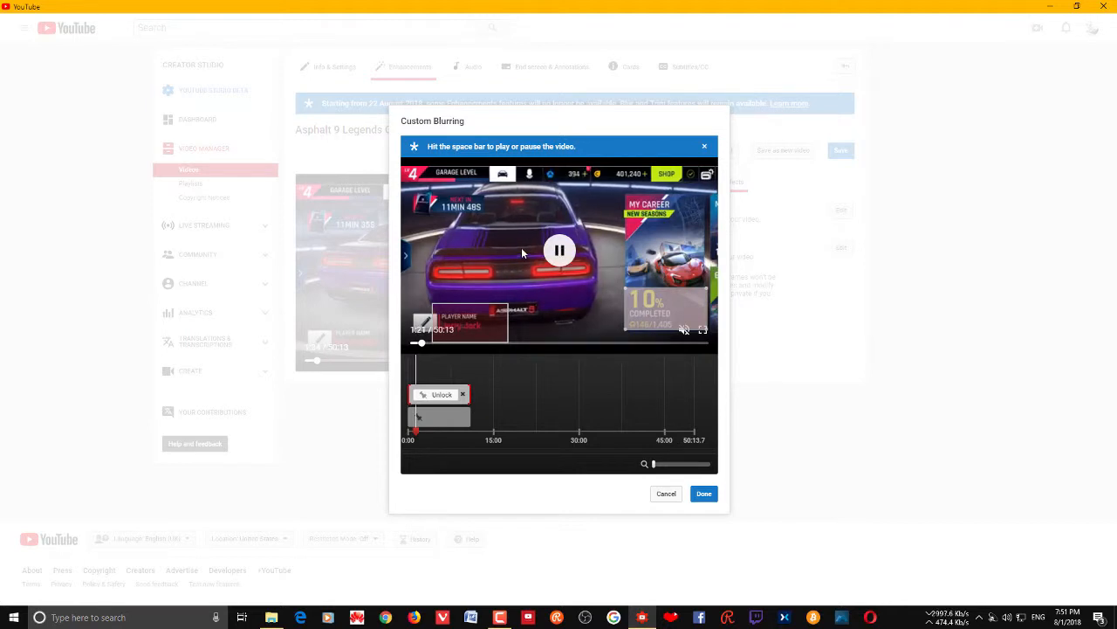
key("space")
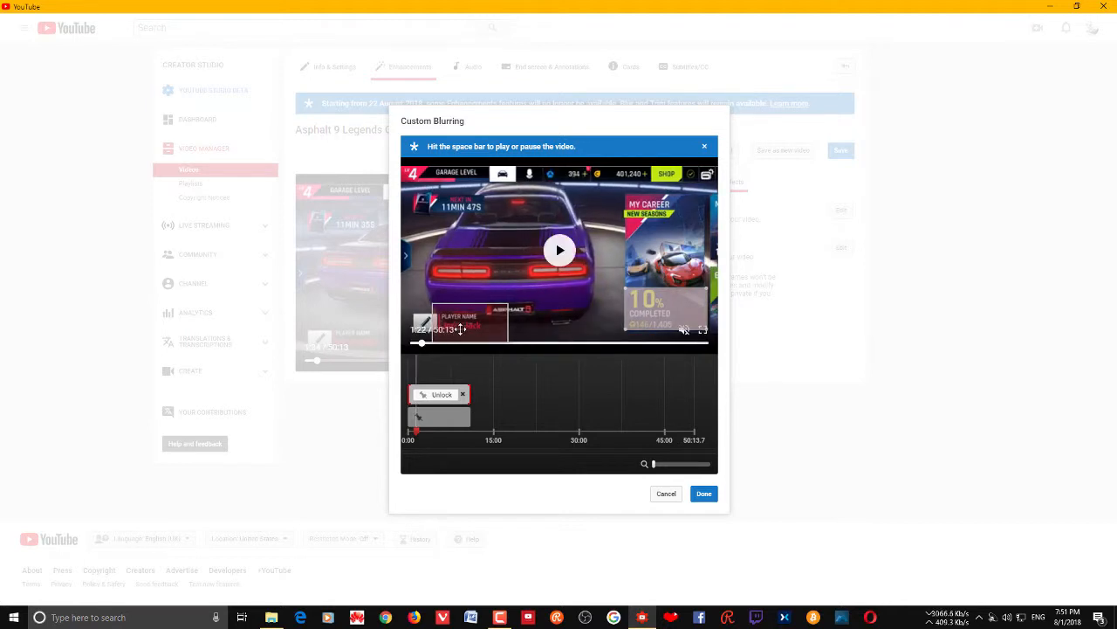
Step: Nudge the player name blur area during playback and move it up over the countdown timer
mouse_move(464, 322)
left_mouse_down()
mouse_move(467, 292)
mouse_move(468, 319)
left_mouse_up()
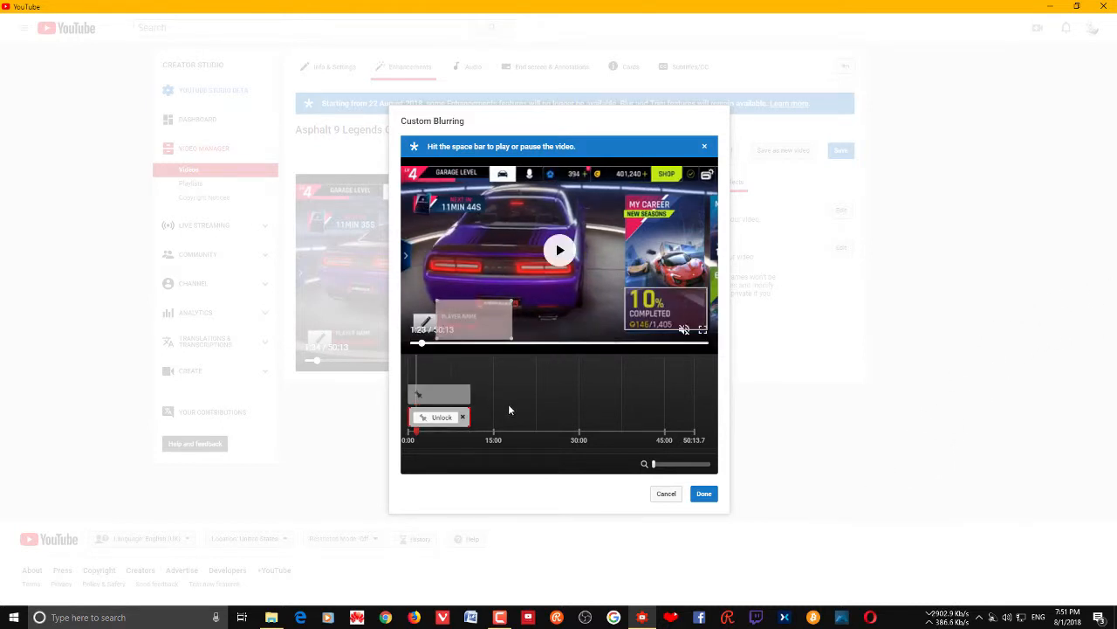
key("space")
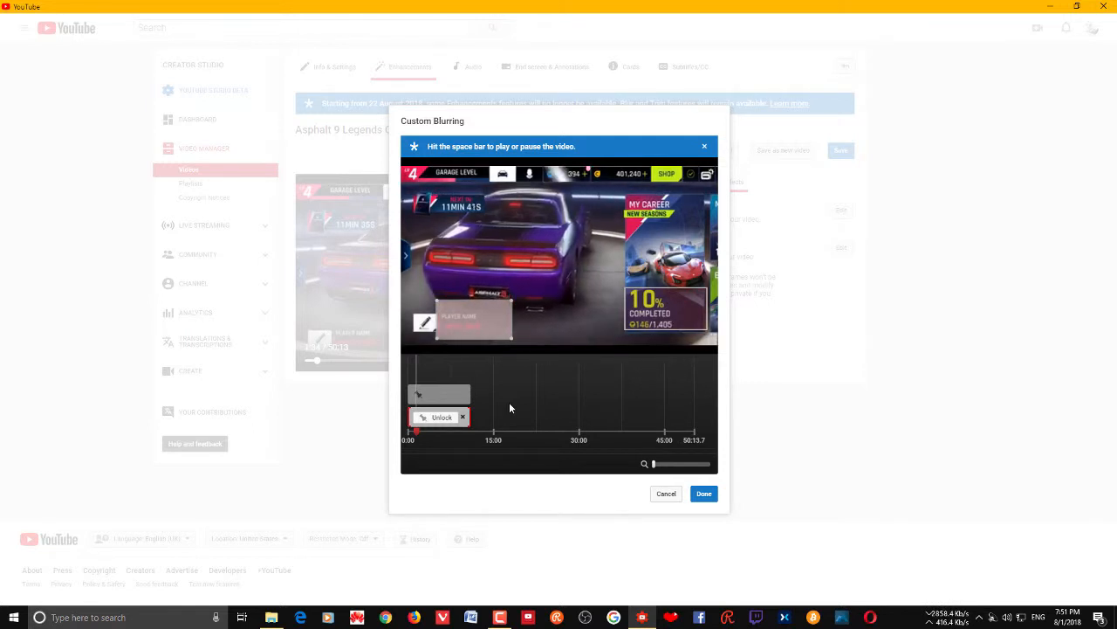
mouse_move(450, 323)
left_click_drag(450, 324, 446, 202)
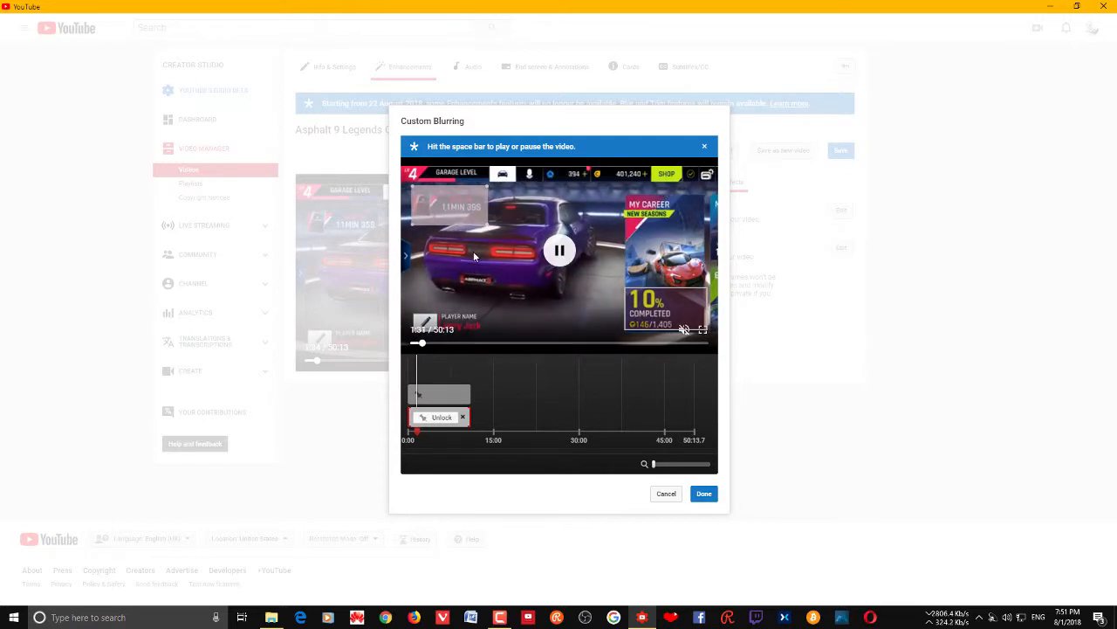
key("space")
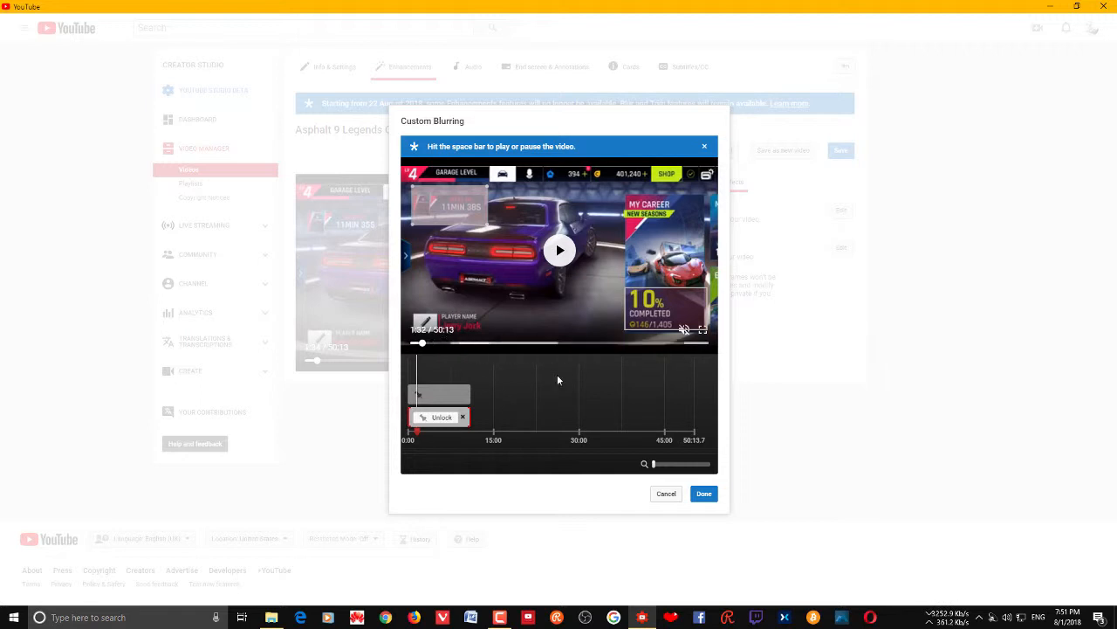
key("space")
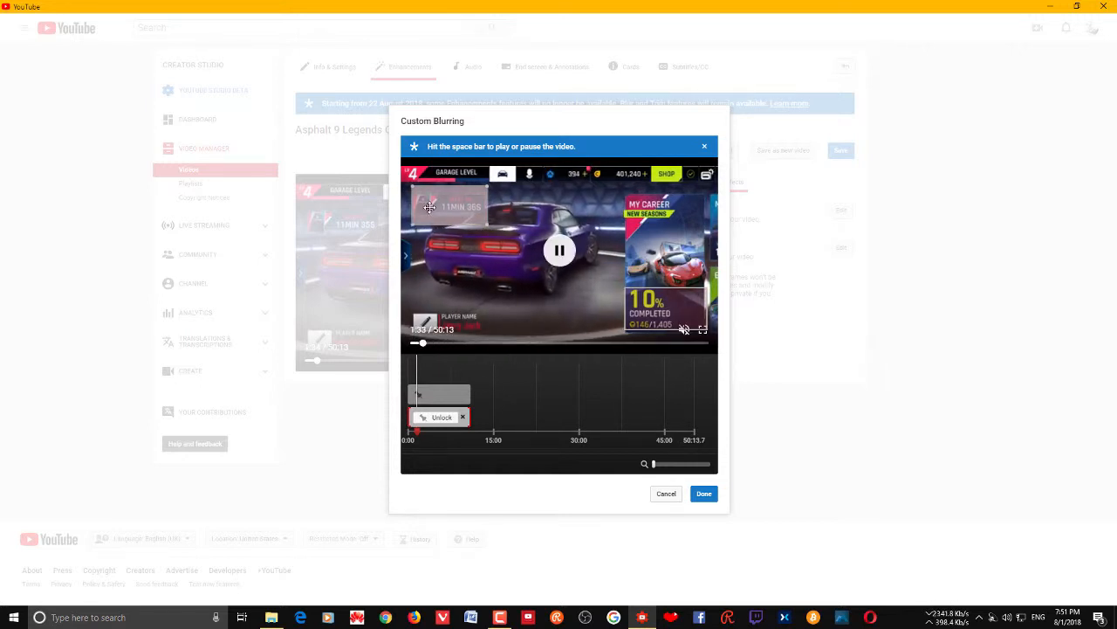
Step: Move the same blur area onto the My Career card and up over the Garage Level banner as playback advances
left_click_drag(429, 207, 458, 221)
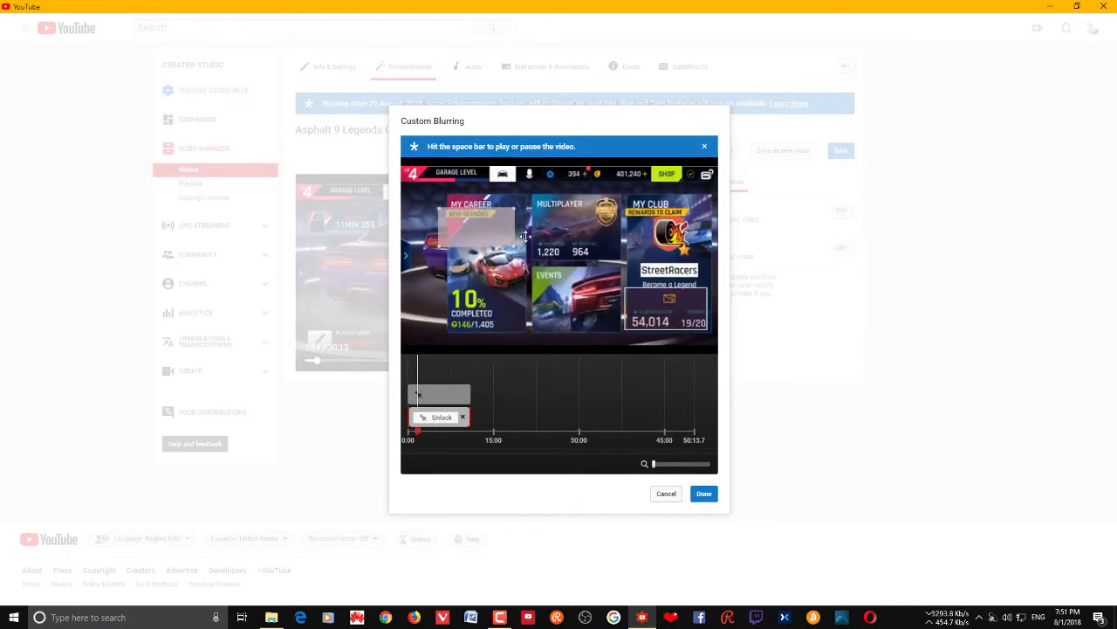
left_click(559, 257)
left_click(564, 254)
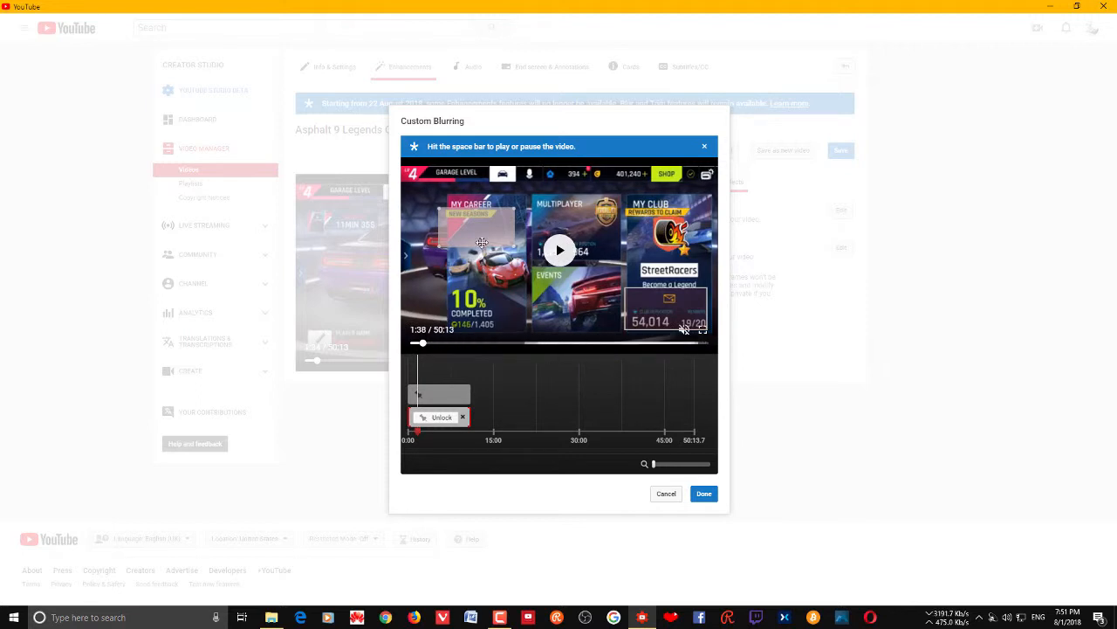
left_click_drag(485, 229, 446, 183)
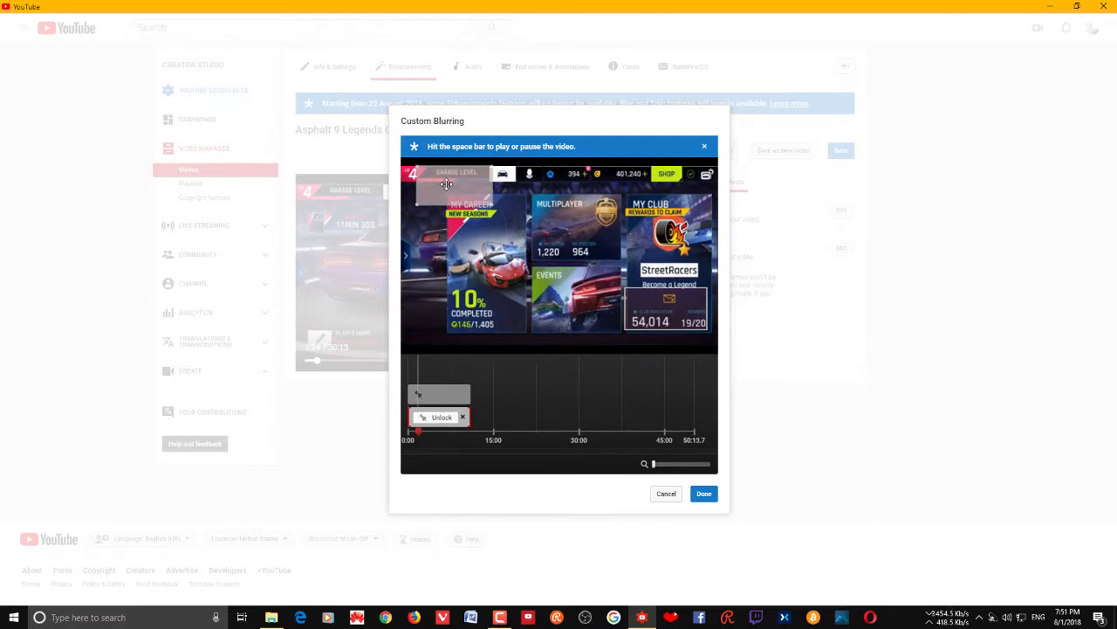
key("space")
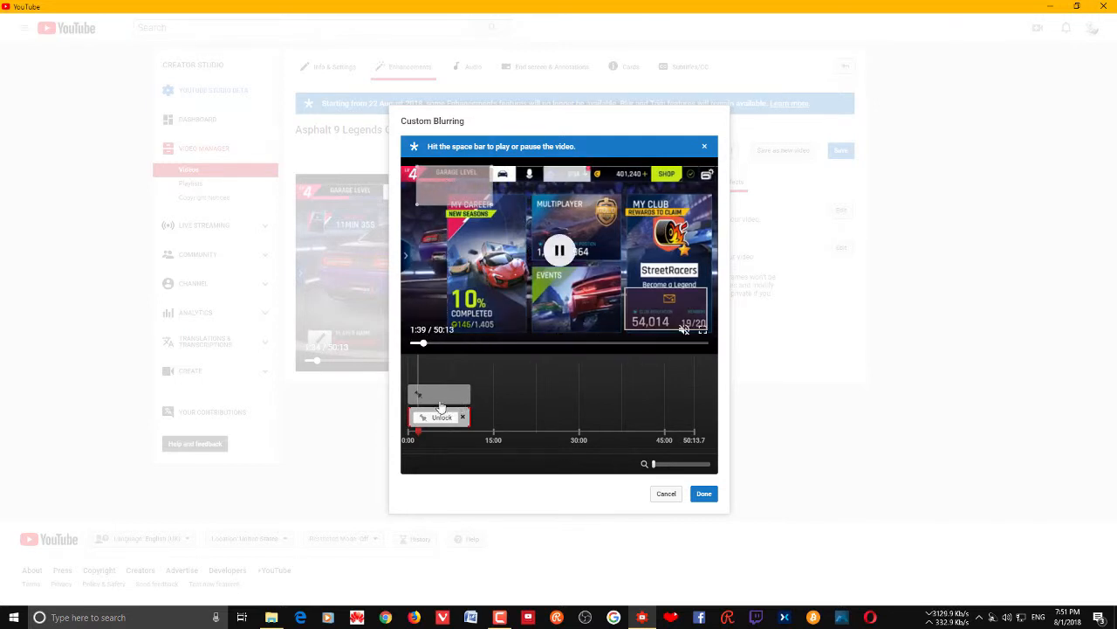
Step: Select each of the two blurs in turn during playback and apply the custom blurring to the video
left_click(433, 399)
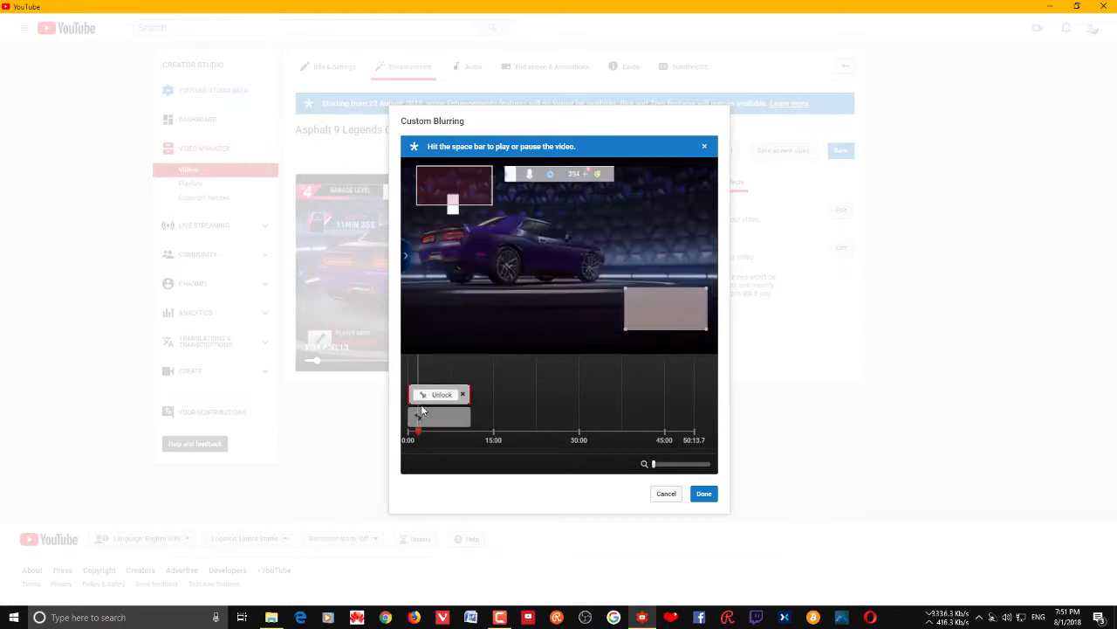
left_click(439, 422)
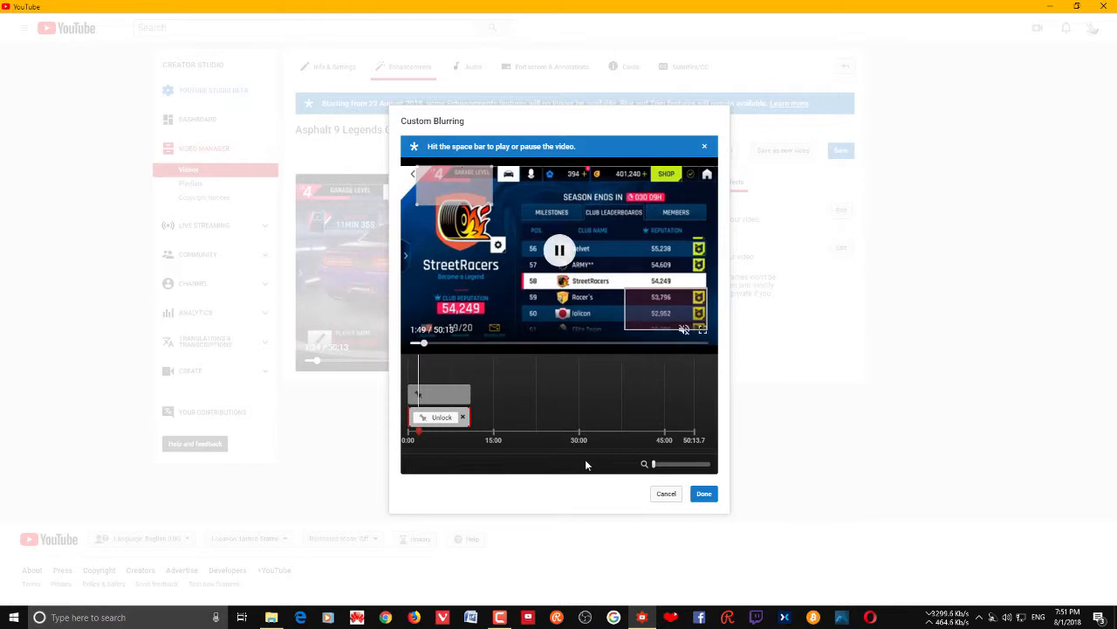
left_click(704, 494)
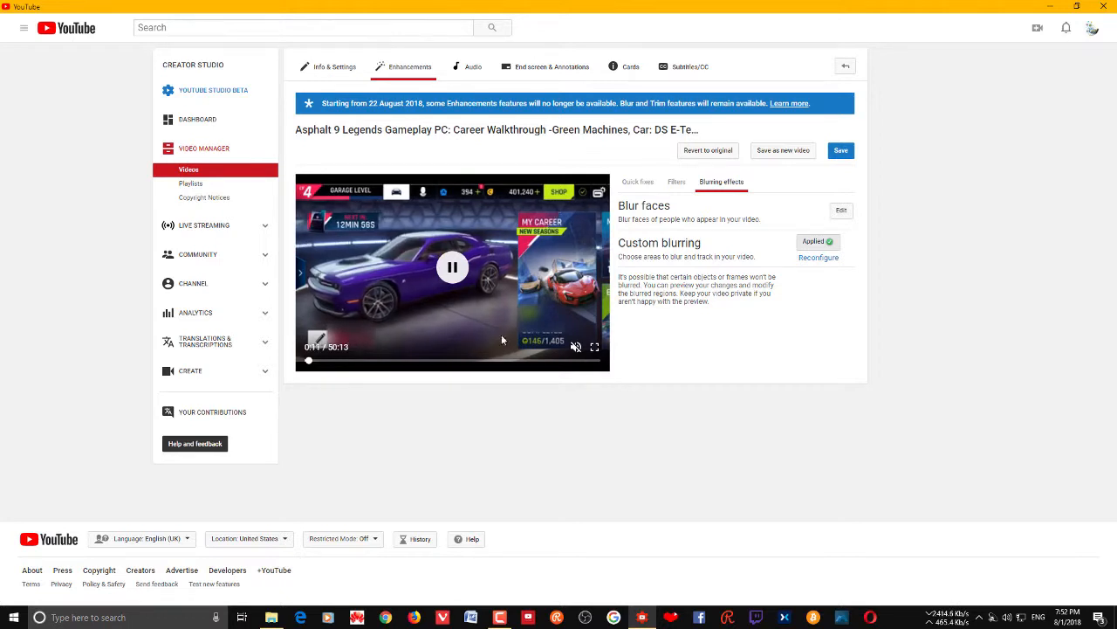
Step: Reconfigure the custom blurring by moving the player name blur over the Garage Level badge and extending it to about 16 minutes
left_click(817, 260)
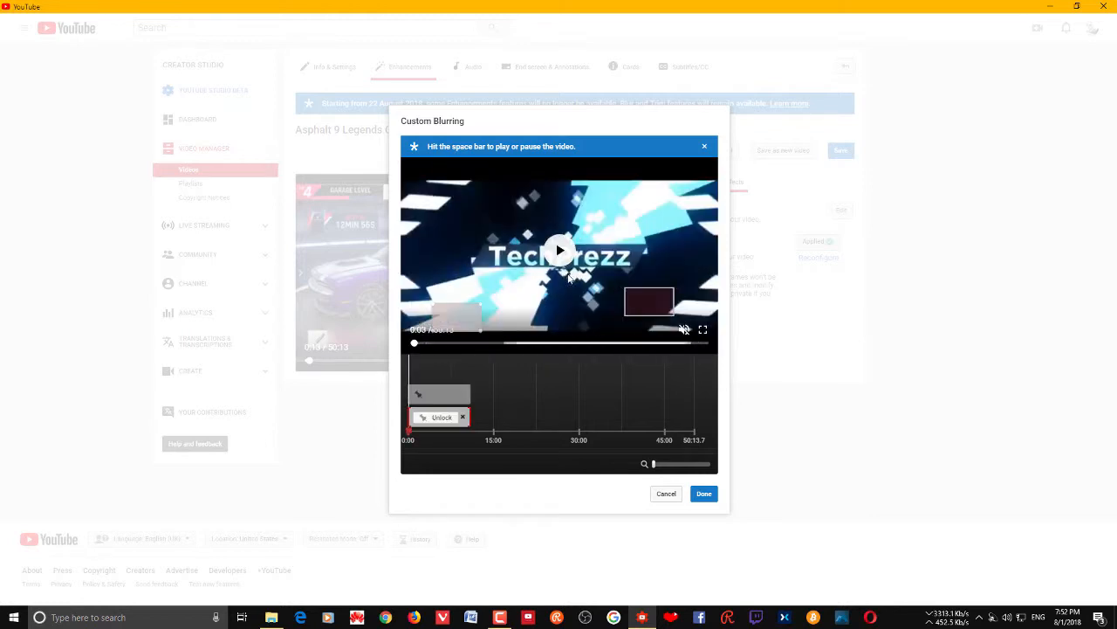
left_click_drag(451, 320, 427, 174)
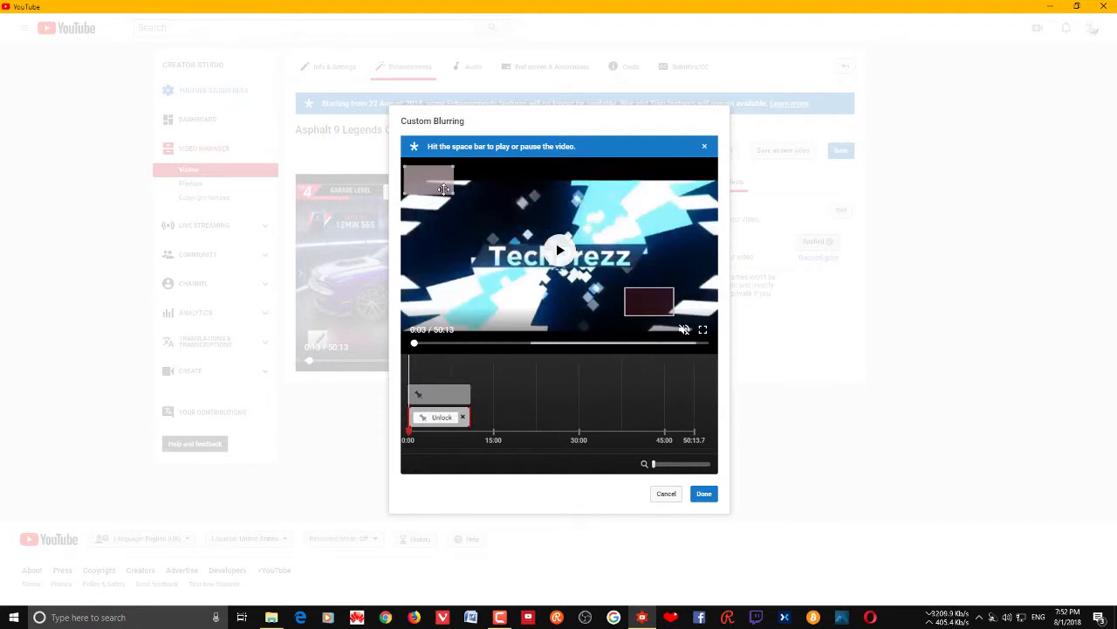
key("space")
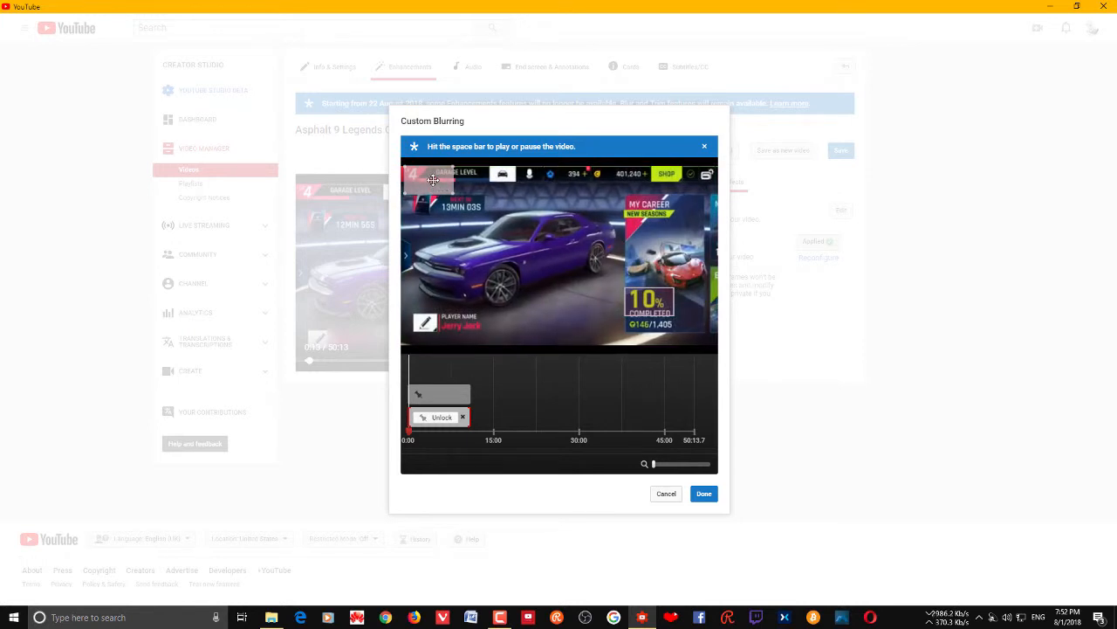
key("space")
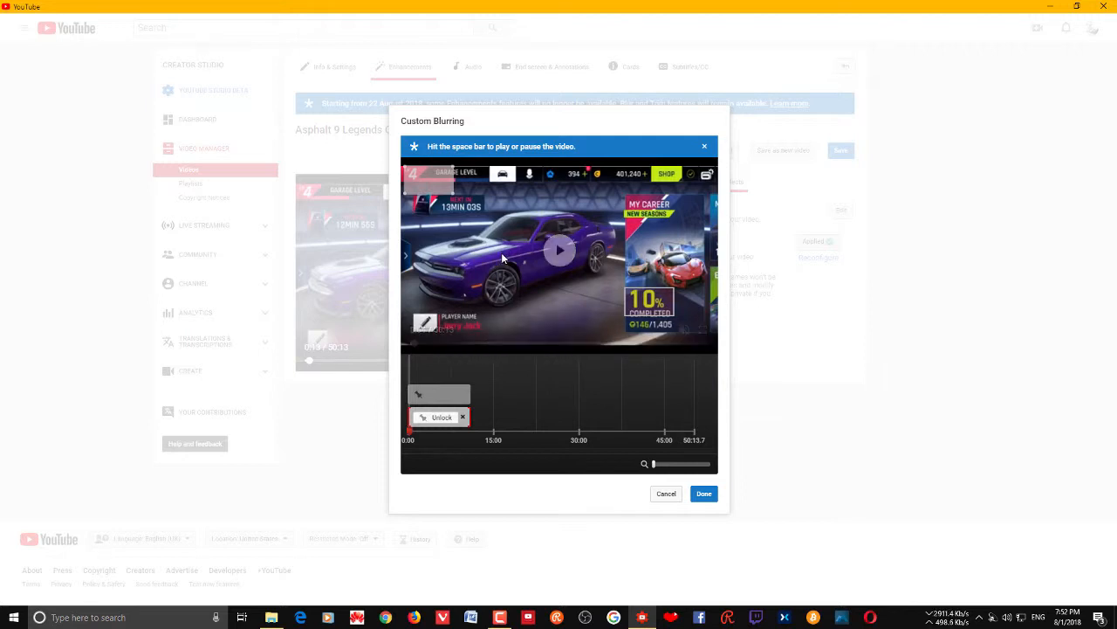
key("space")
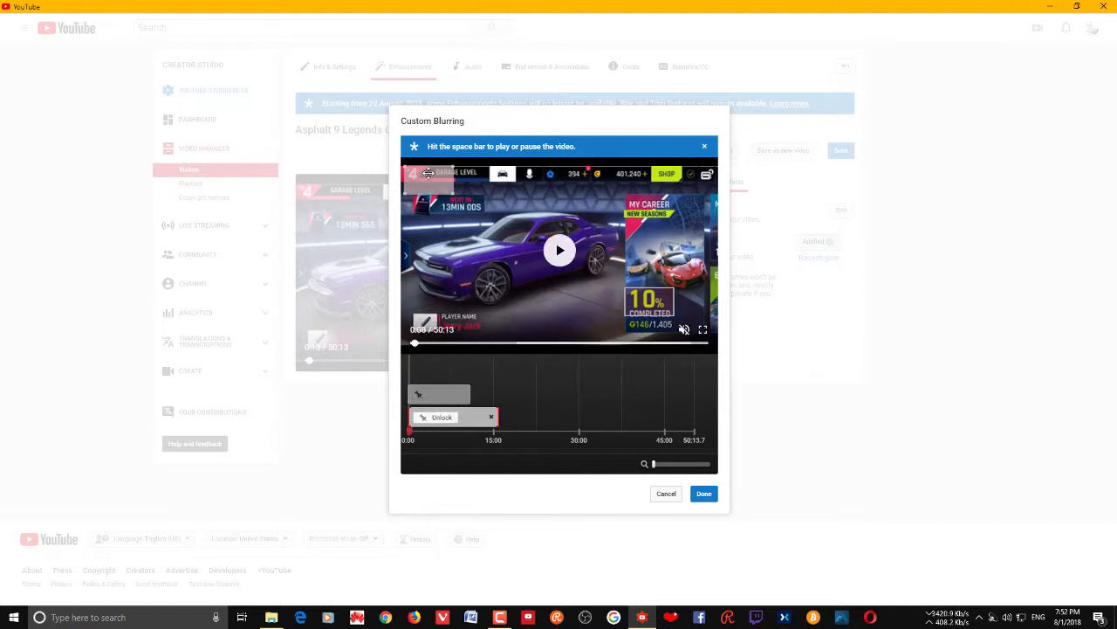
Step: Reposition the blur area over the countdown timer and, after a little playback, back over the player name
left_click_drag(429, 172, 454, 201)
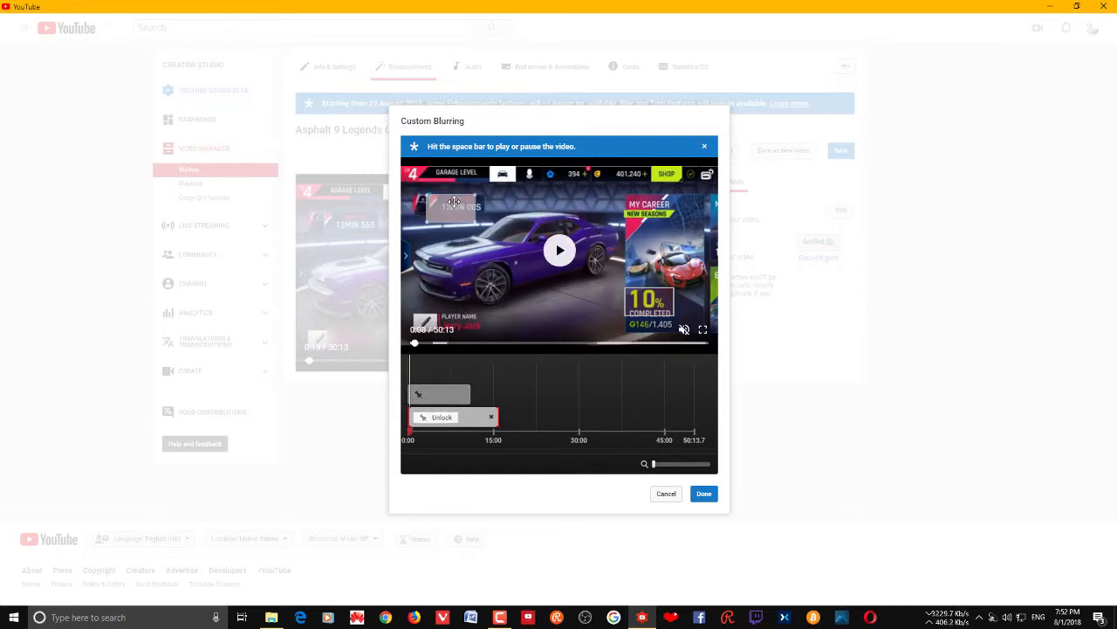
key("space")
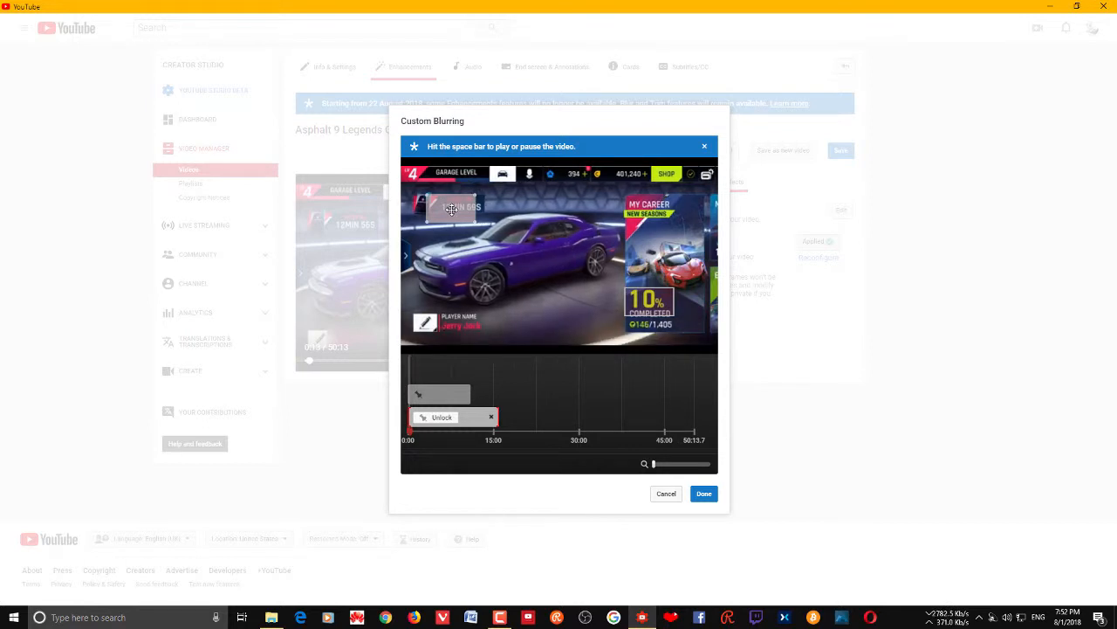
left_click_drag(451, 210, 462, 322)
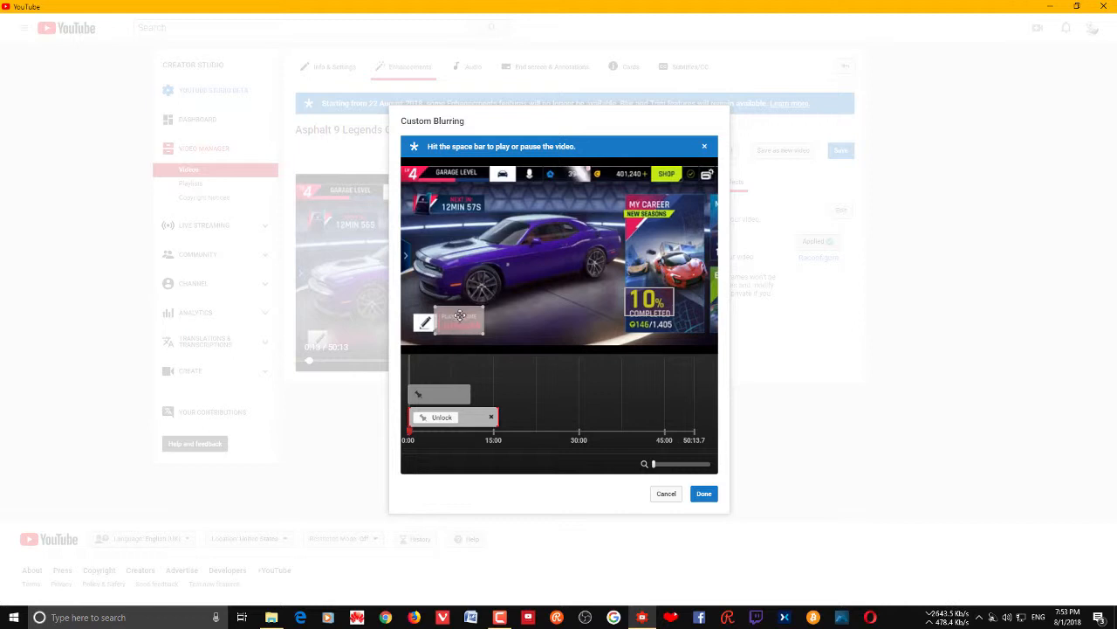
key("space")
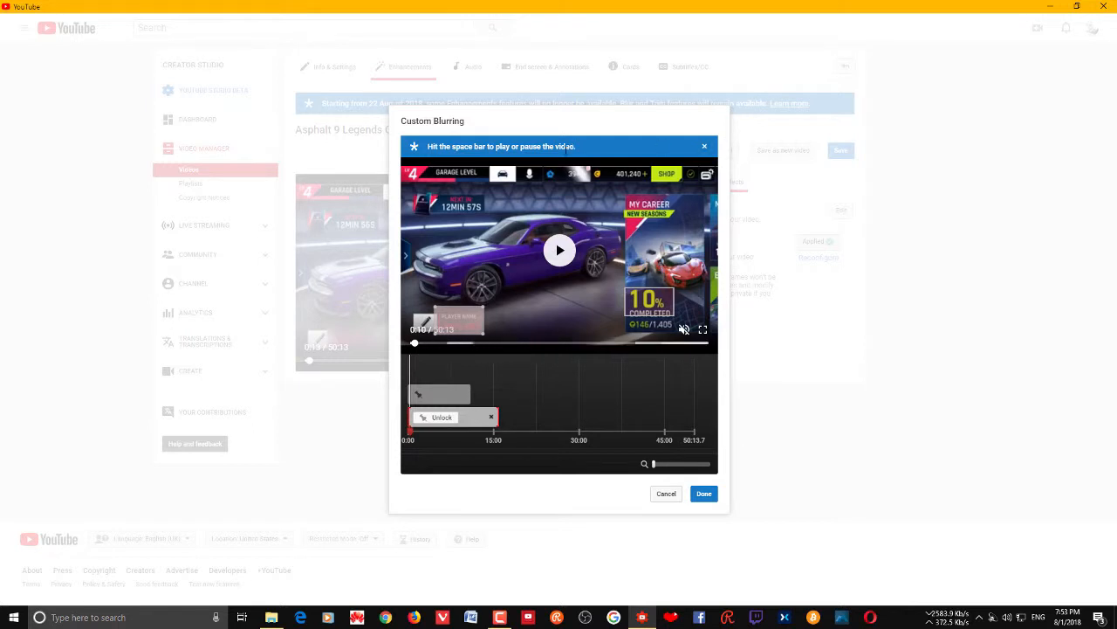
Step: Mark two new blur areas over the car icon and the coin balance while the preview plays
key("space")
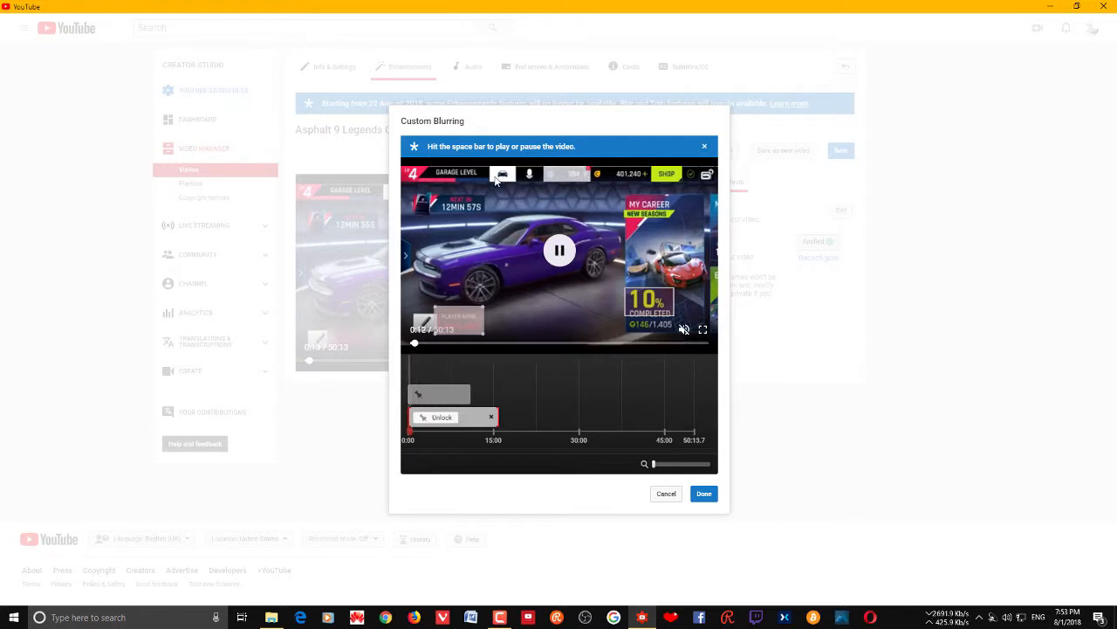
left_click(496, 179)
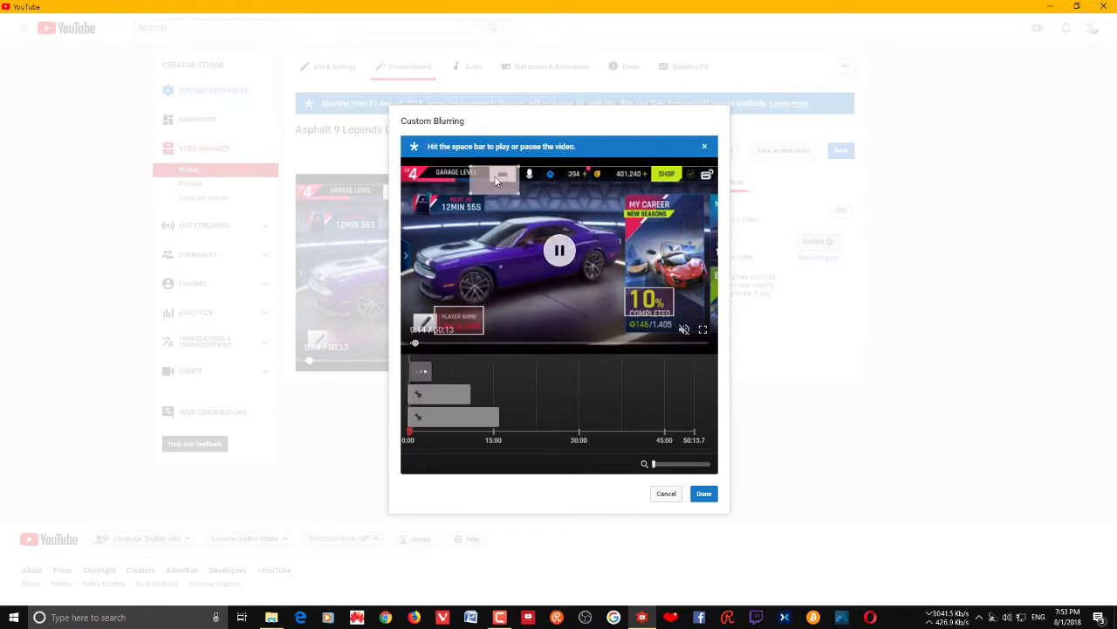
left_click(611, 178)
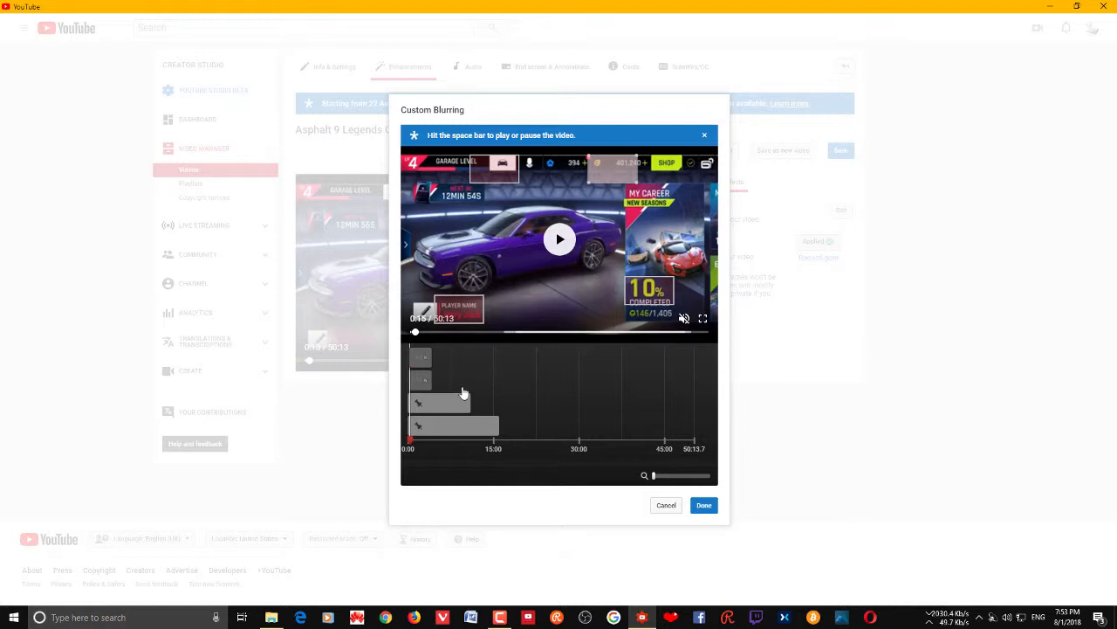
Step: Shorten the coin balance blur to about 3 minutes and extend the car icon blur to about 34 minutes
mouse_move(422, 359)
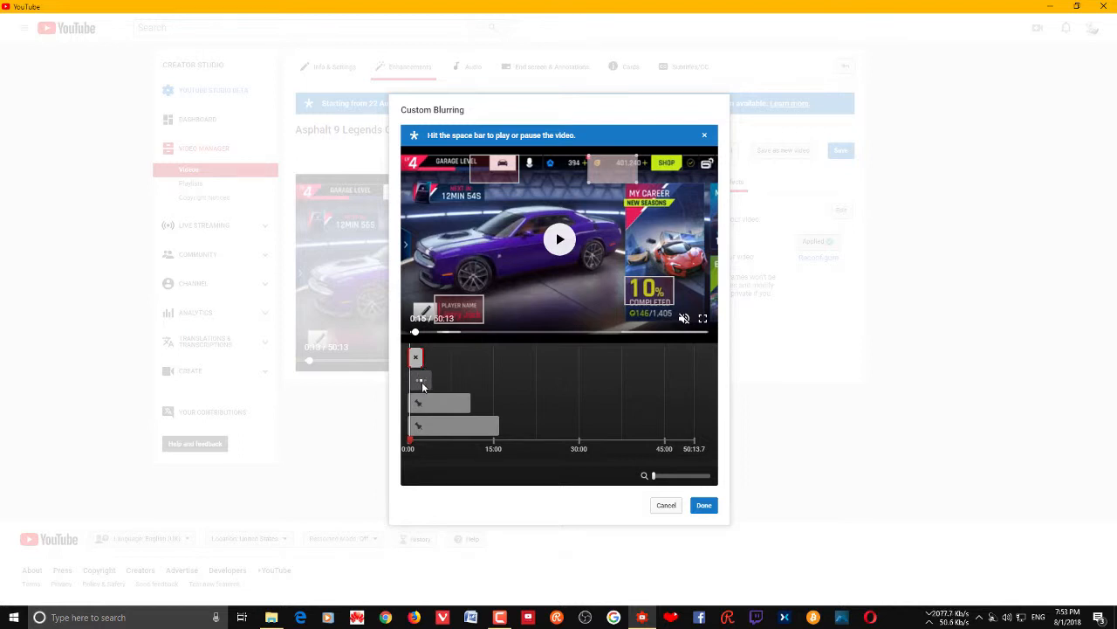
left_click(423, 387)
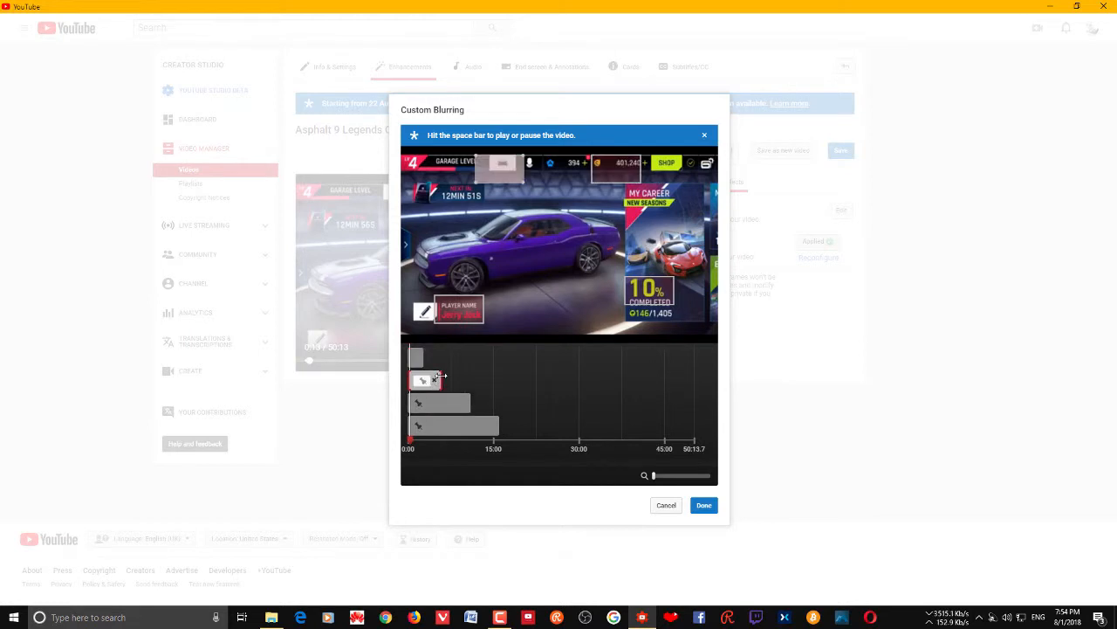
left_click_drag(456, 382, 601, 380)
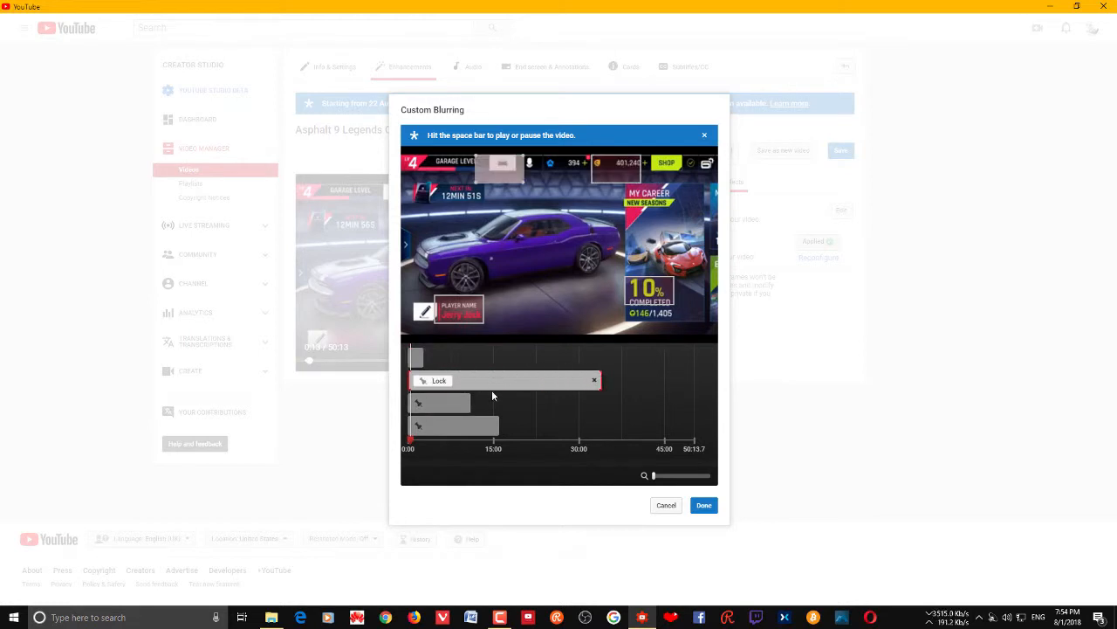
left_click_drag(475, 382, 604, 373)
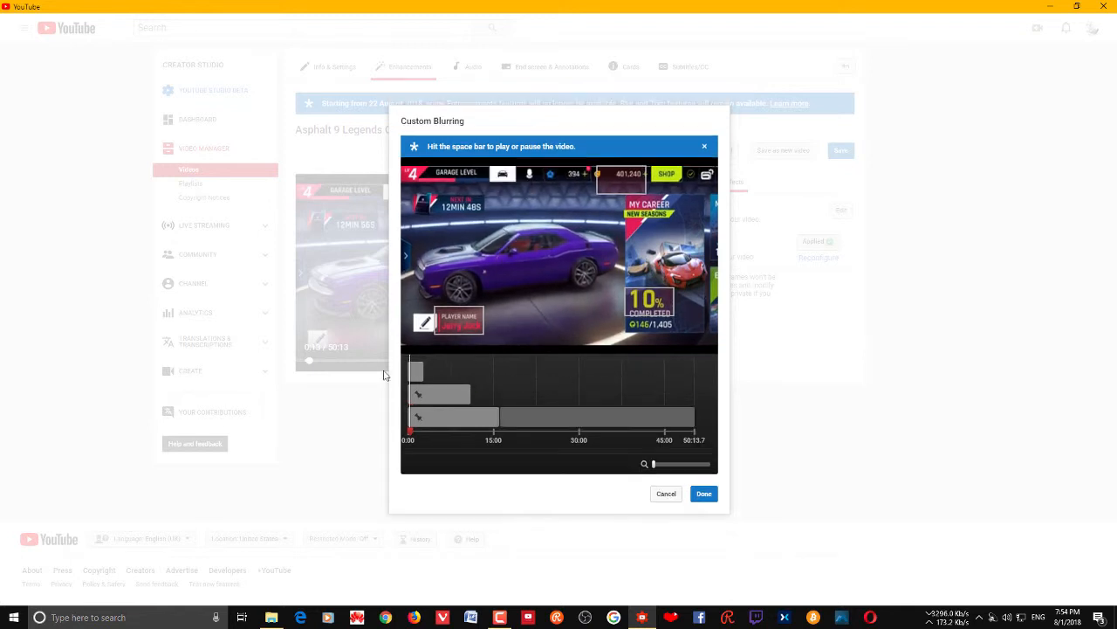
Step: Lengthen the coin balance blur to about 29 minutes, starting shortly after the 15-minute mark, and apply the custom blurring
left_click_drag(423, 370, 575, 374)
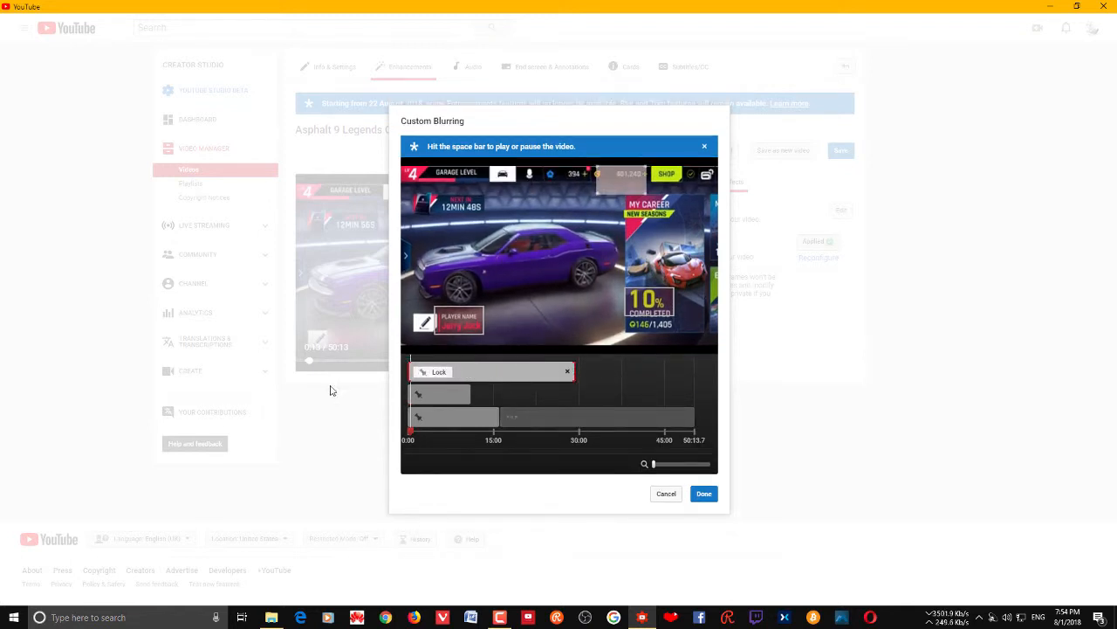
left_click_drag(472, 374, 553, 377)
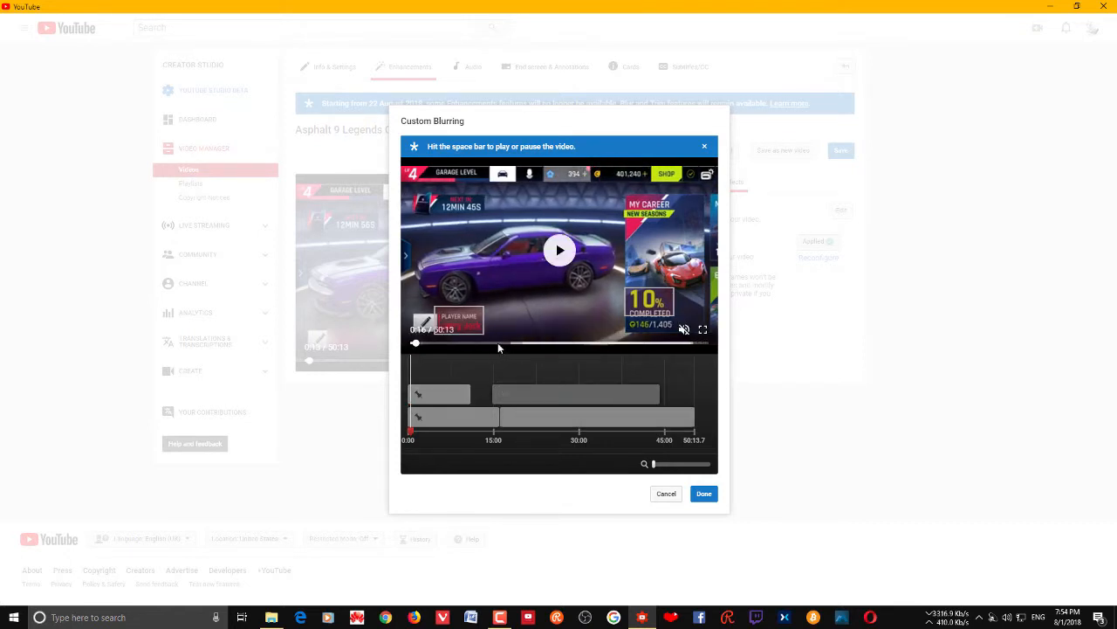
mouse_move(498, 344)
left_mouse_down()
mouse_move(518, 344)
mouse_move(438, 344)
mouse_move(527, 344)
mouse_move(503, 348)
left_mouse_up()
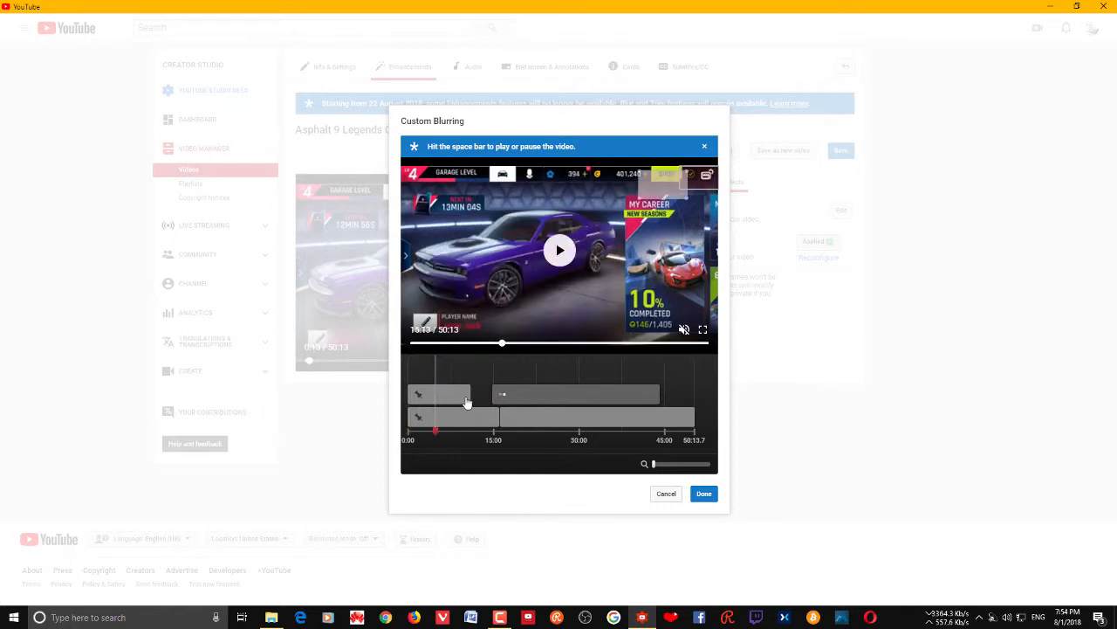
left_click(502, 394)
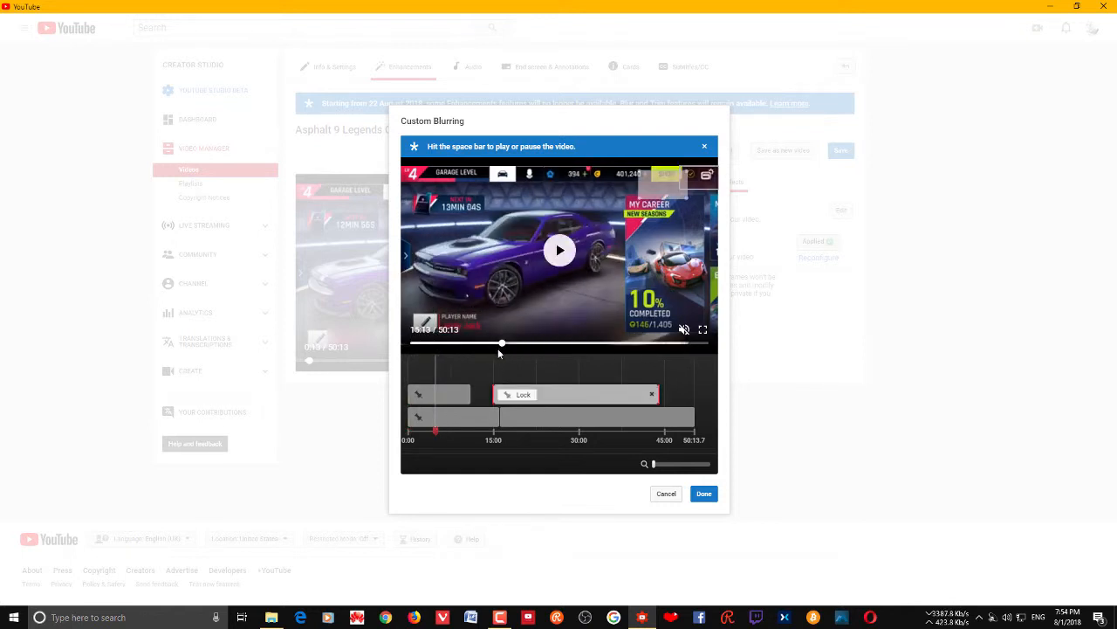
left_click_drag(560, 393, 562, 396)
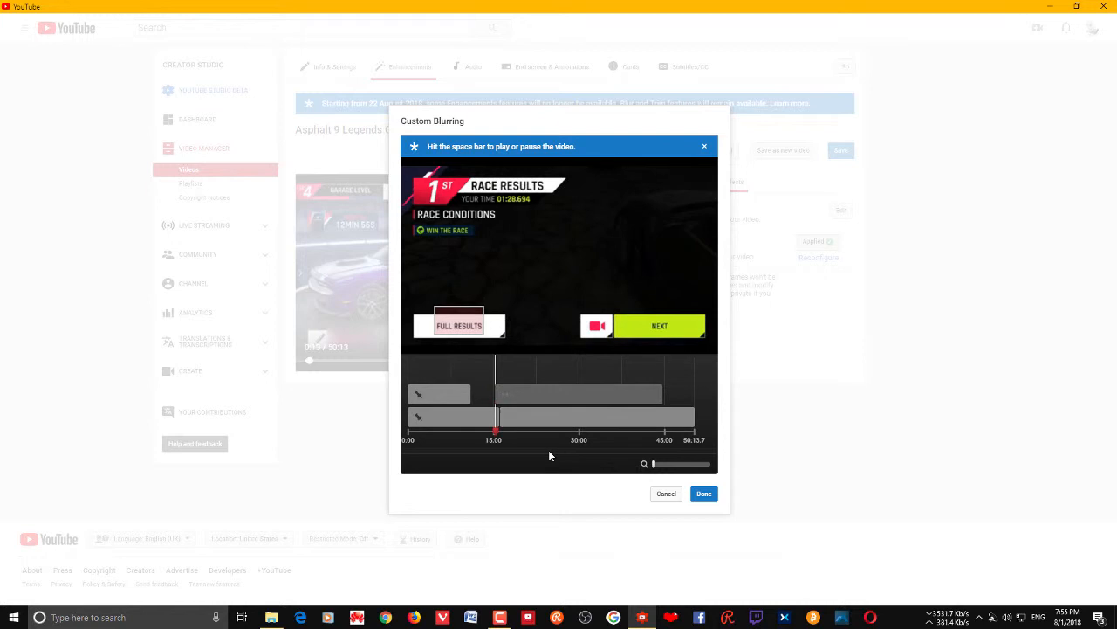
left_click(704, 494)
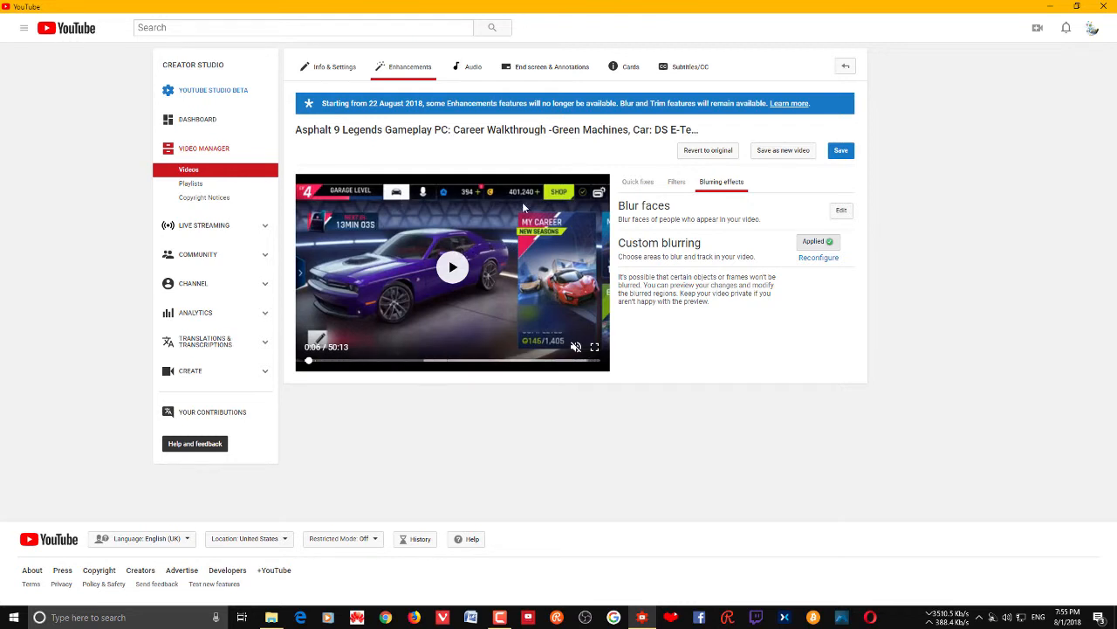
Step: Play and pause the video preview around the 21-minute mark to check the blur over the coin balance area
left_click(393, 362)
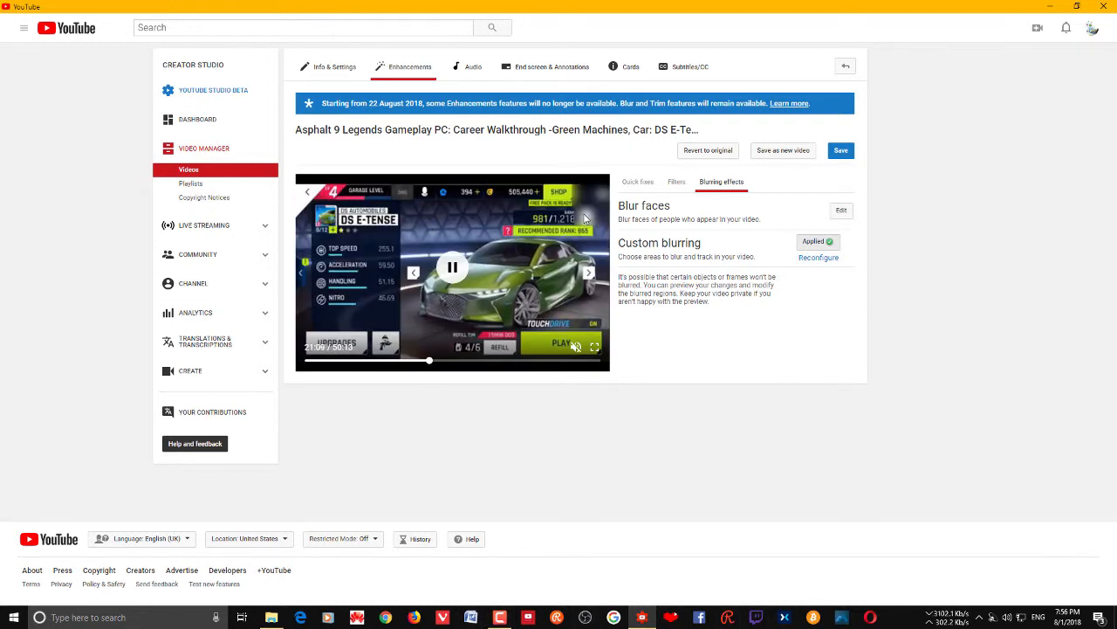
left_click(586, 217)
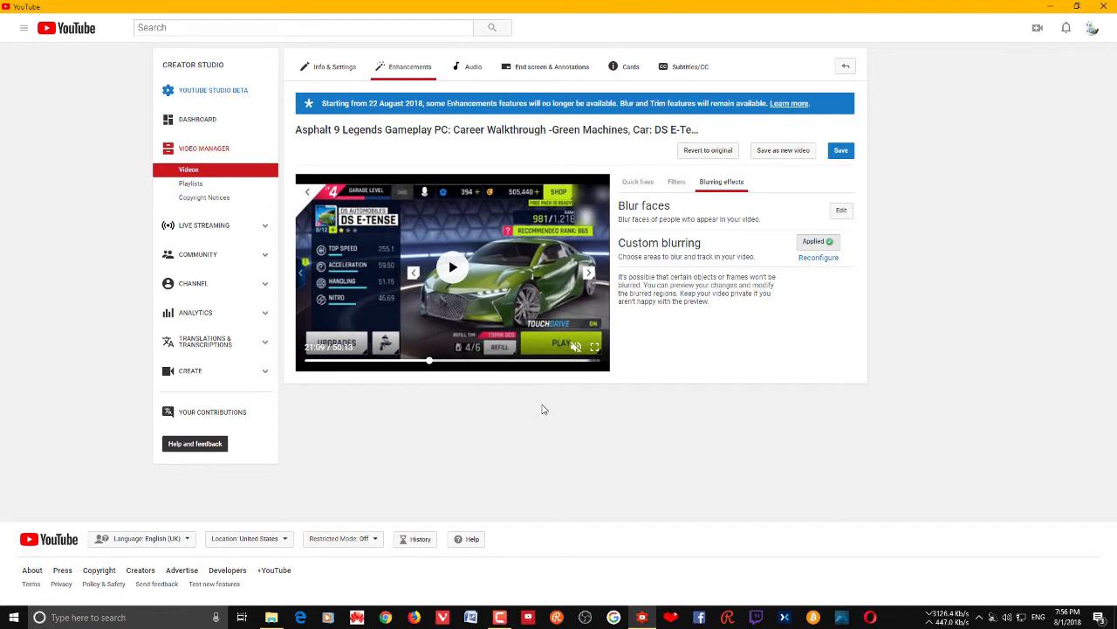
key("space")
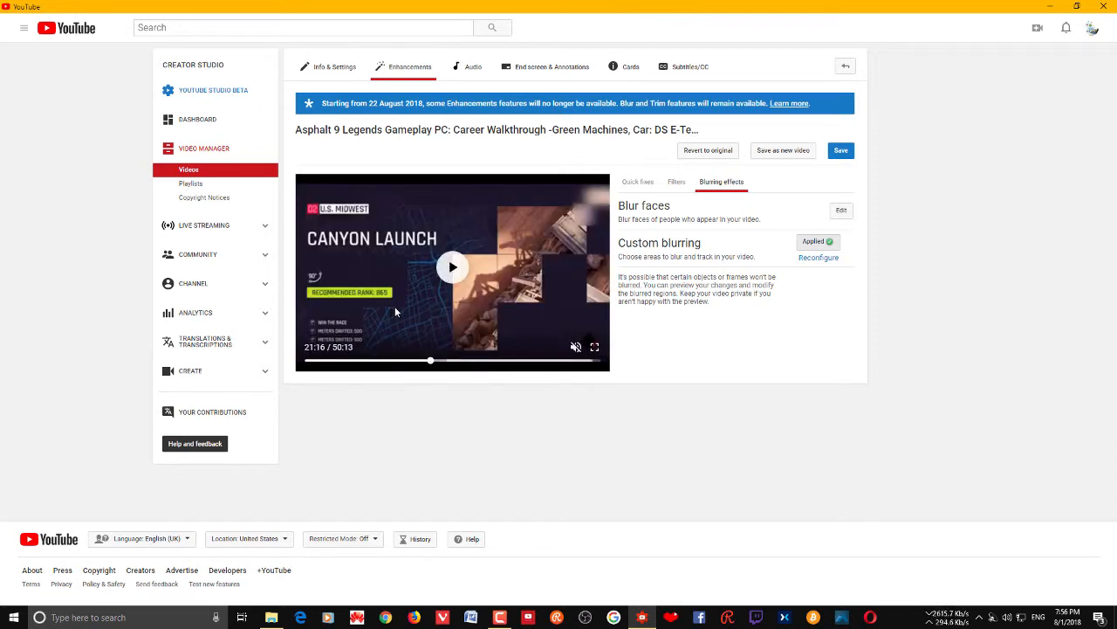
left_click(395, 309)
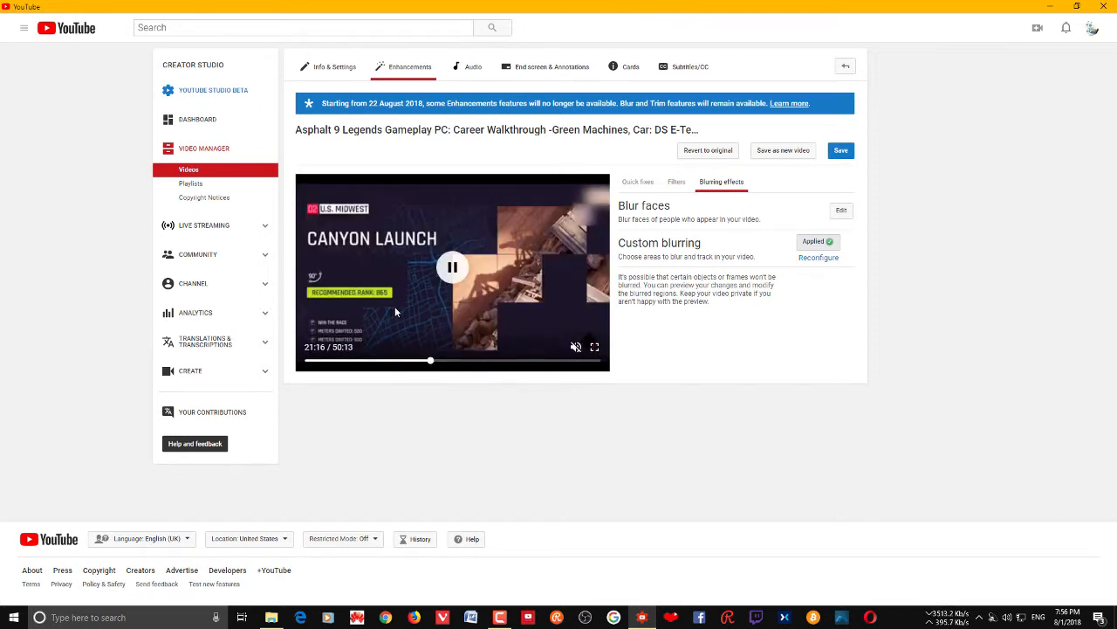